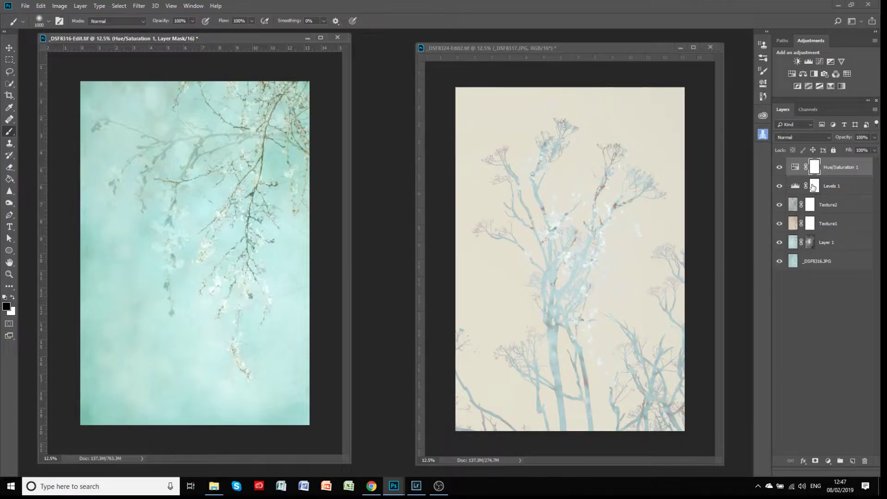
# Step: Toggle the Hue/Saturation layer of _DSF8324-Edit2.tif to compare its two colour versions, and minimise the _DSF8316-Edit.tif document
pyautogui.click(583, 44)
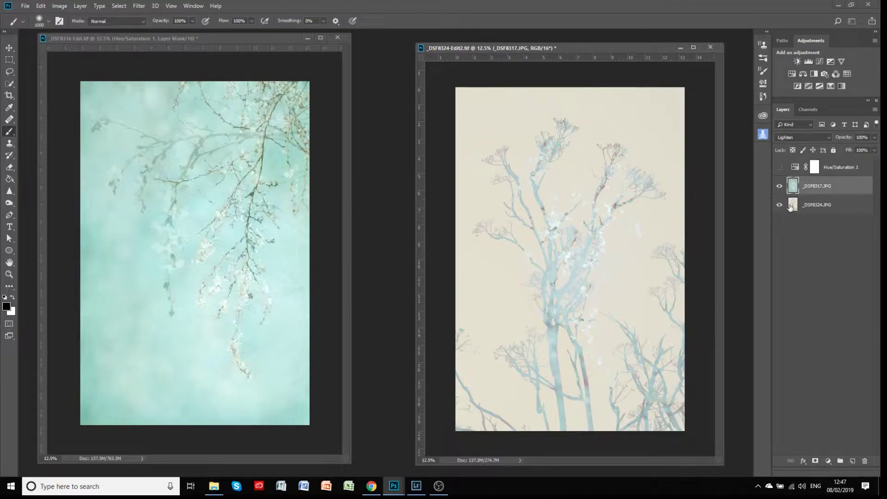
pyautogui.click(780, 169)
pyautogui.click(780, 169)
pyautogui.click(780, 169)
pyautogui.click(779, 169)
pyautogui.click(307, 39)
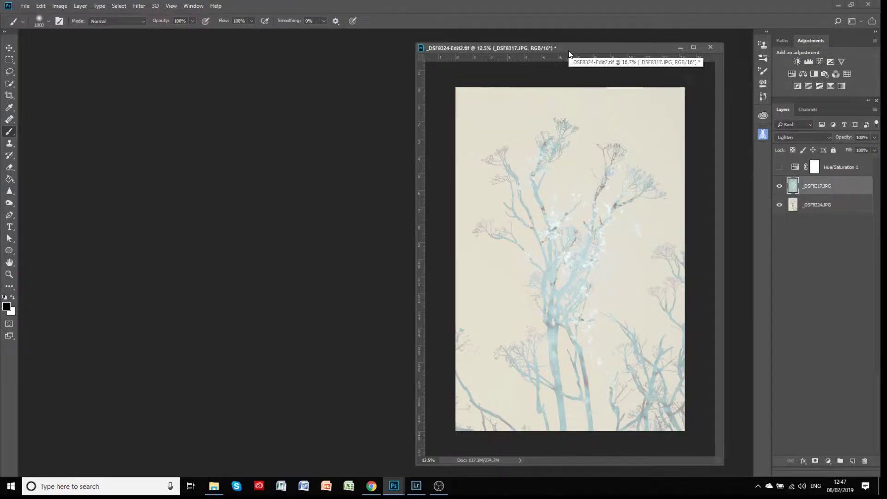
# Step: Switch to Lightroom Classic, hide the left panels, and view the tree composites _DSF8324-Edit2.tif and _DSF8324-Edit.tif enlarged
pyautogui.click(417, 493)
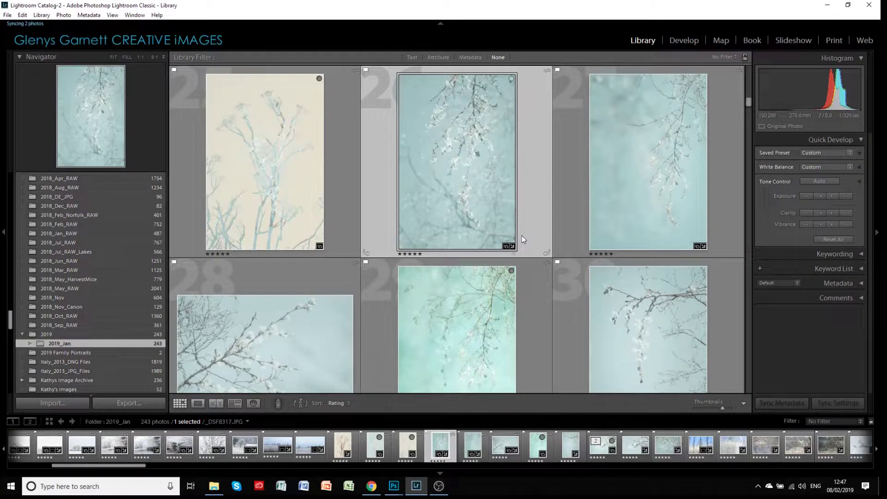
pyautogui.press('F7')
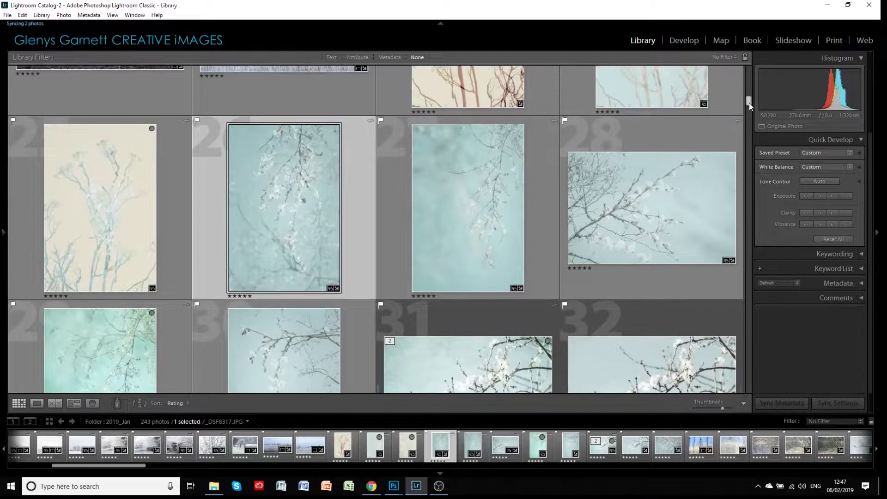
pyautogui.scroll(2, 749, 107)
pyautogui.moveTo(750, 102); pyautogui.dragTo(749, 98)
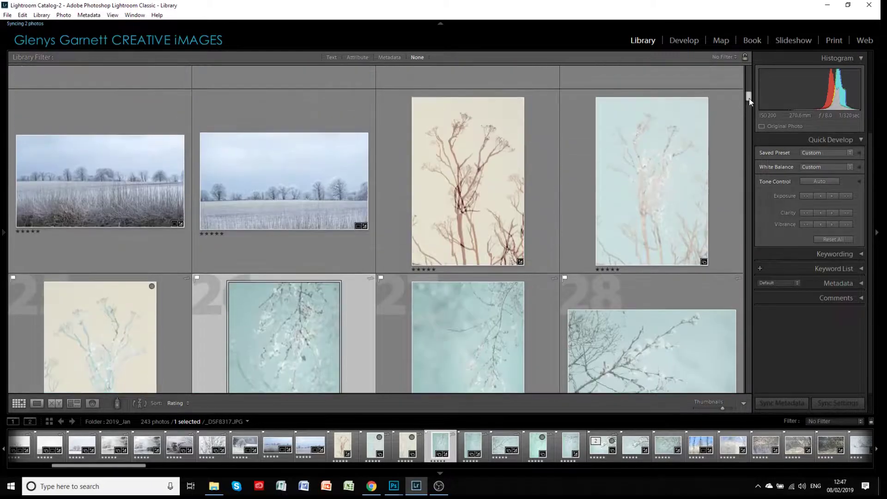
pyautogui.doubleClick(659, 199)
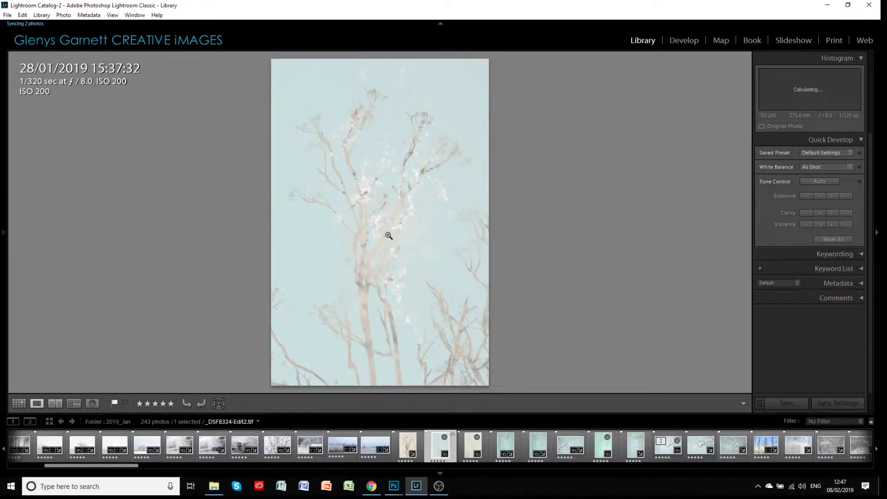
pyautogui.doubleClick(388, 236)
pyautogui.doubleClick(130, 345)
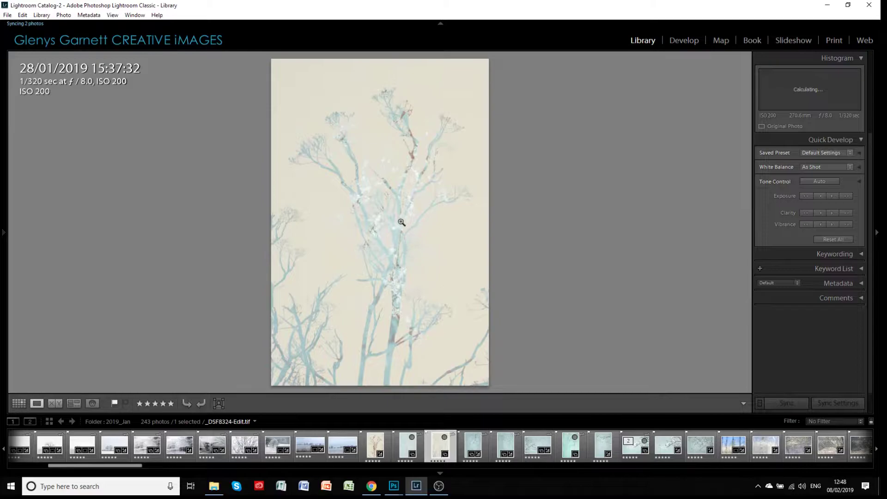
pyautogui.doubleClick(398, 248)
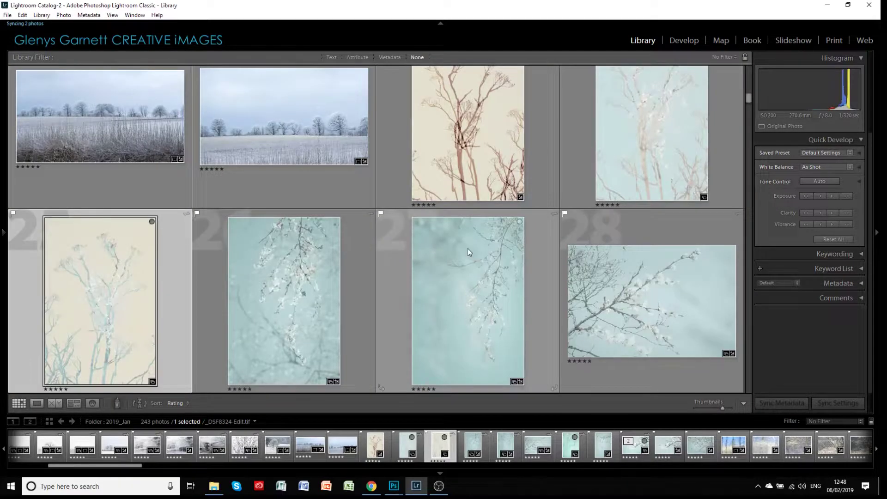
# Step: Inspect the green blossom composite _DSF8316-Edit.tif close up and return to the thumbnail grid
pyautogui.scroll(-2, 468, 249)
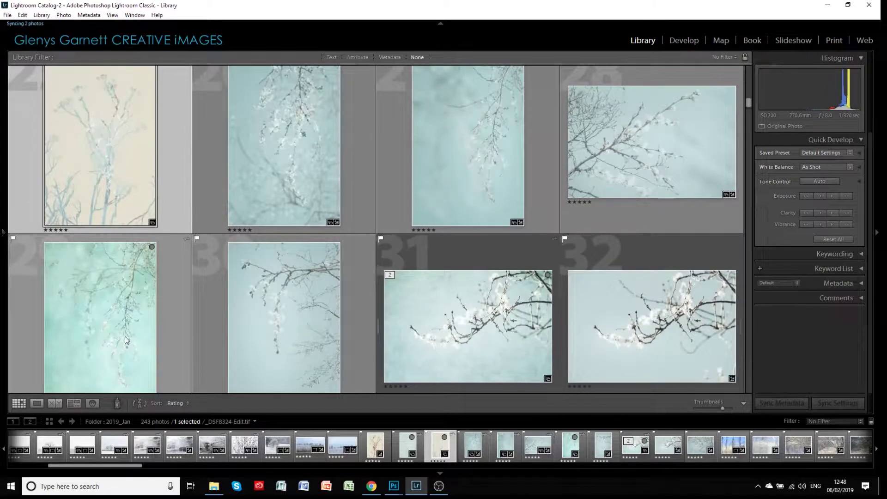
pyautogui.doubleClick(124, 337)
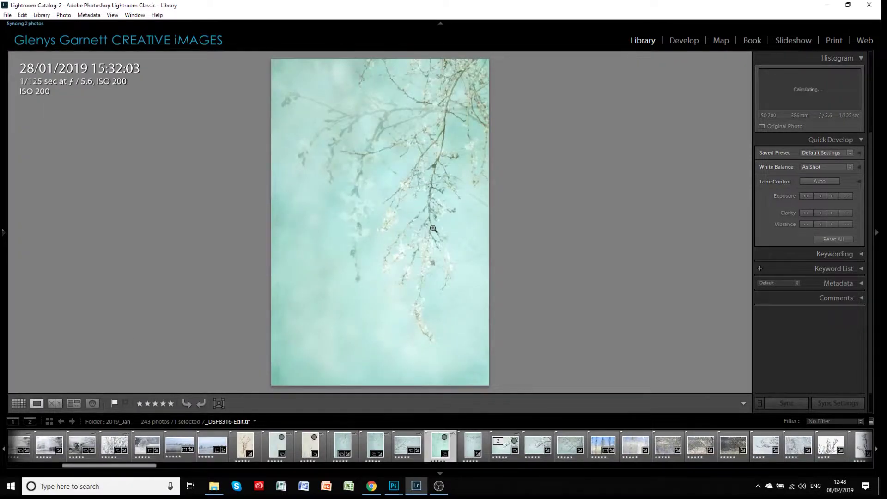
pyautogui.click(414, 251)
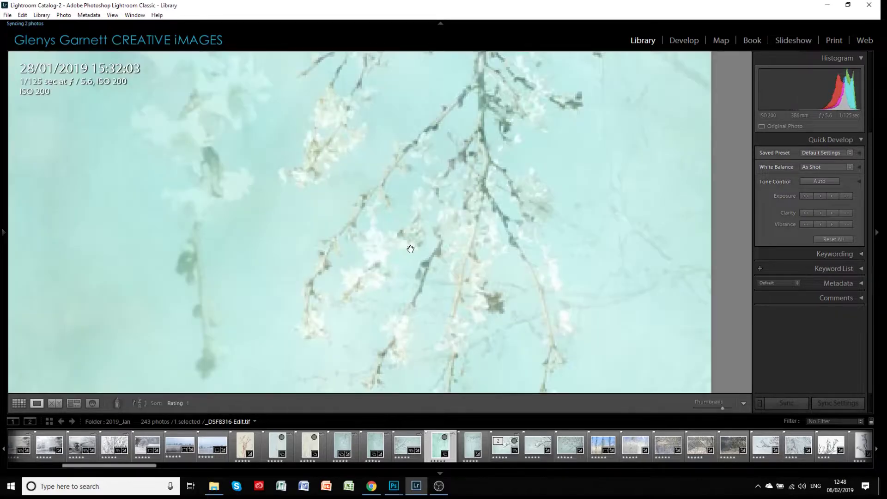
pyautogui.press('g')
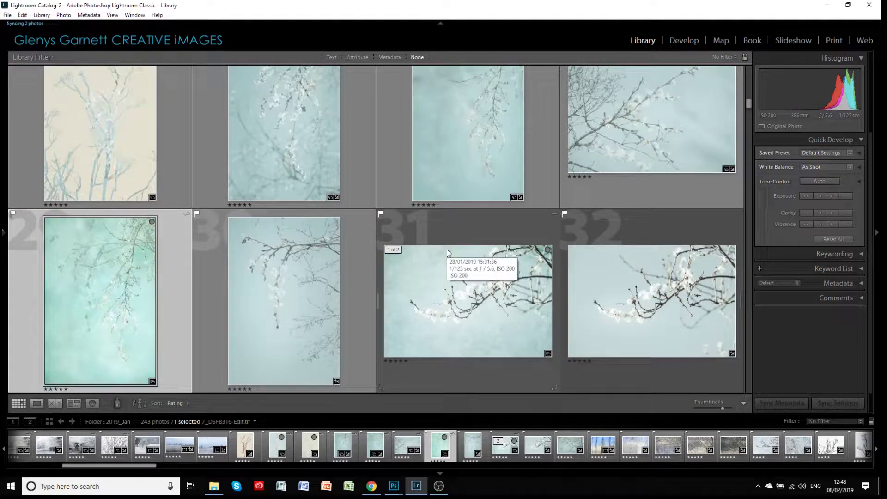
# Step: Find the brown-toned tree photo _DSF8324.JPG in the grid and show it in the Develop module
pyautogui.scroll(1, 447, 251)
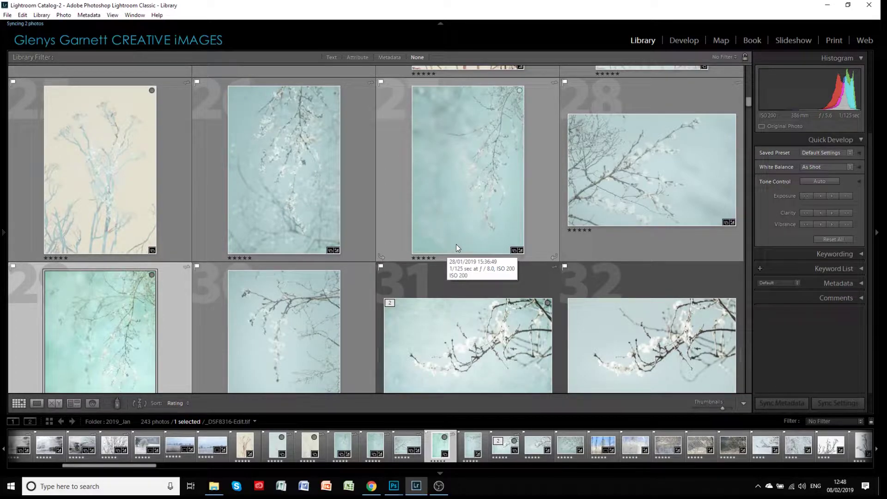
pyautogui.scroll(3, 455, 247)
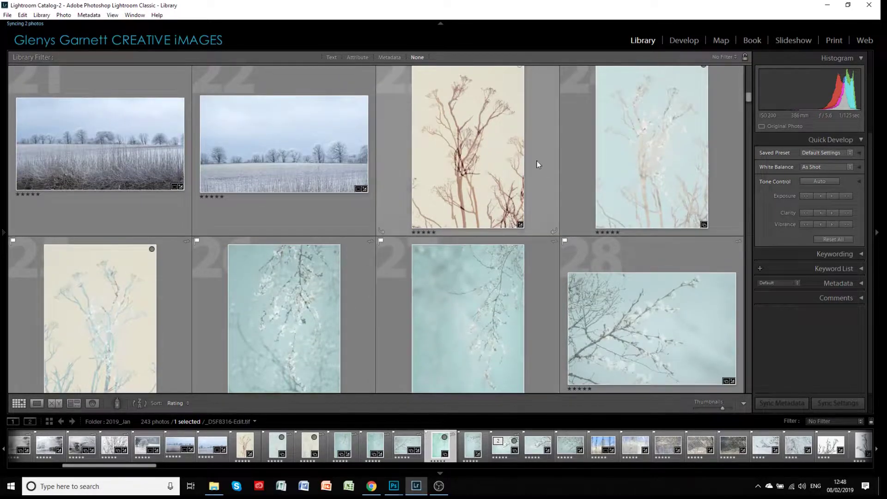
pyautogui.doubleClick(466, 176)
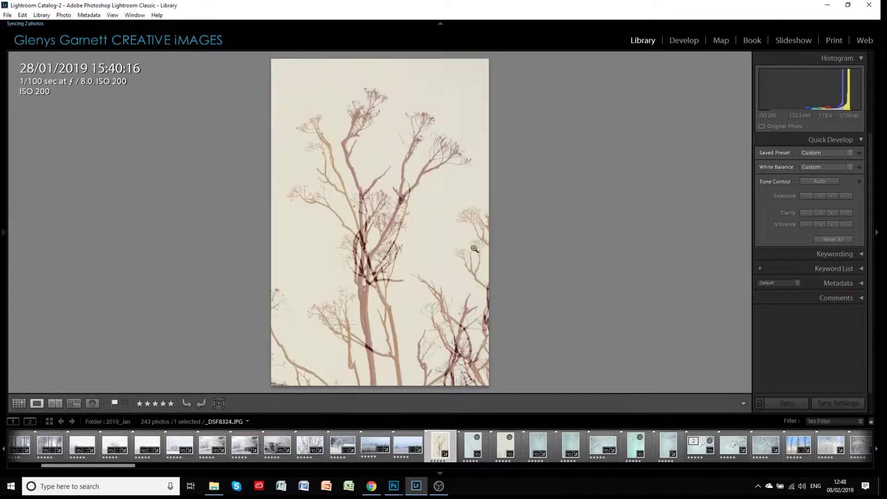
pyautogui.click(685, 42)
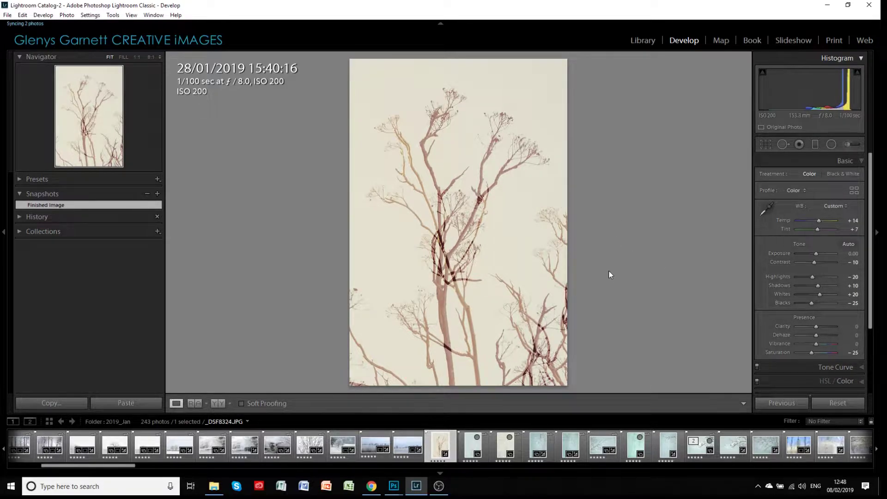
# Step: Compare the unedited tree photo with its Finished Image snapshot by resetting and restoring the edits twice
pyautogui.click(834, 403)
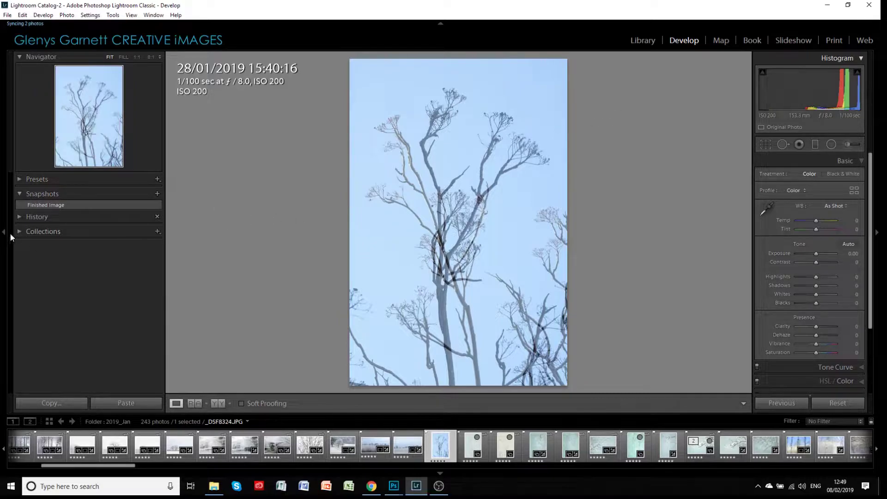
pyautogui.click(157, 194)
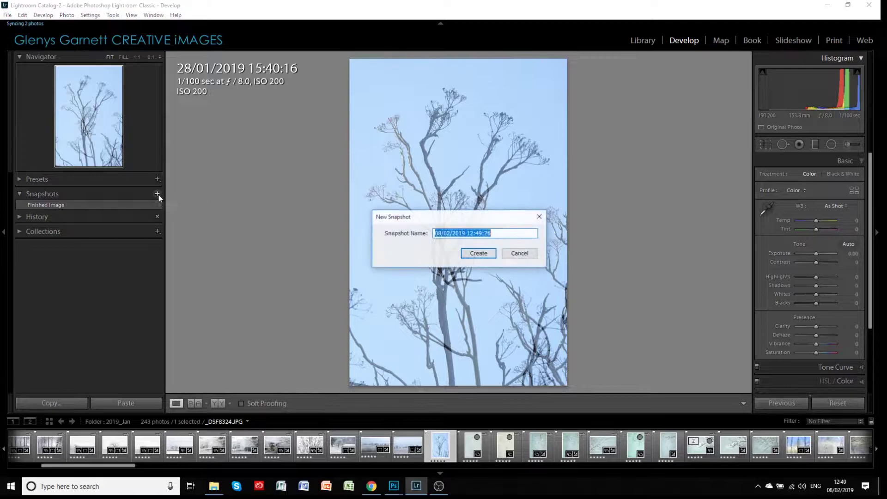
pyautogui.click(518, 254)
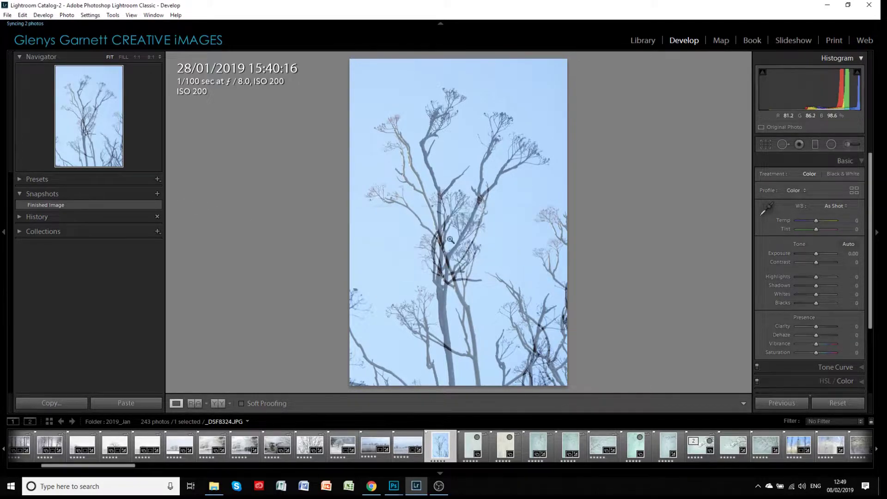
pyautogui.click(65, 206)
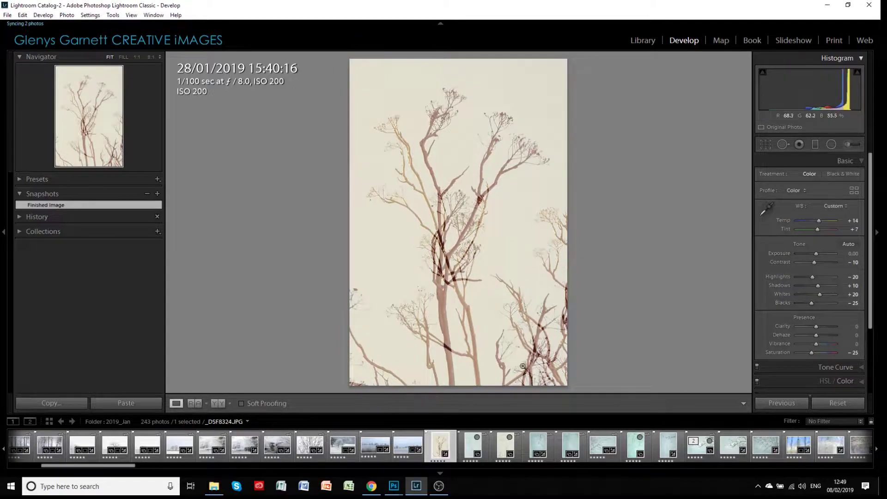
pyautogui.click(834, 403)
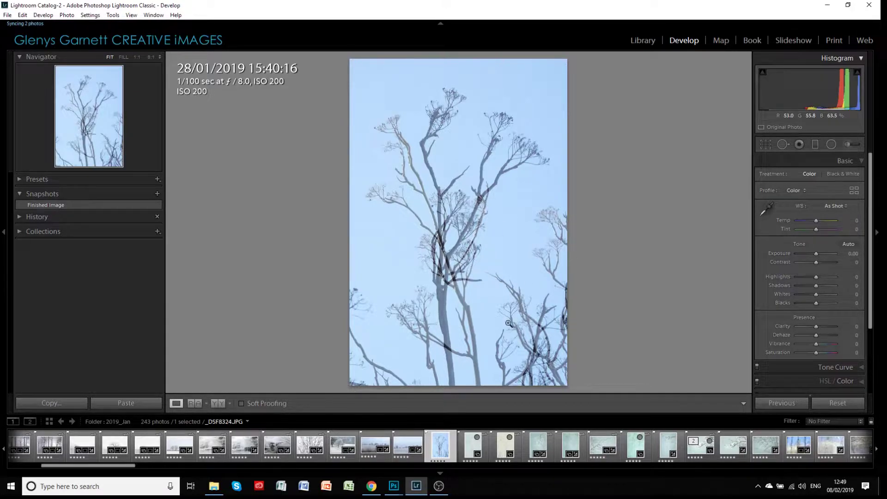
pyautogui.click(68, 205)
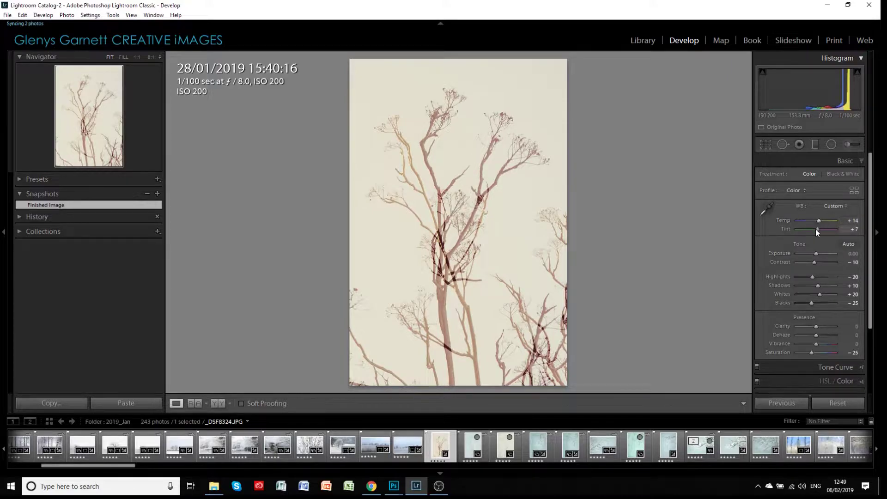
# Step: Try out the split toning saturation of the highlights and shadows, and restore the Finished Image snapshot
pyautogui.scroll(-1, 870, 233)
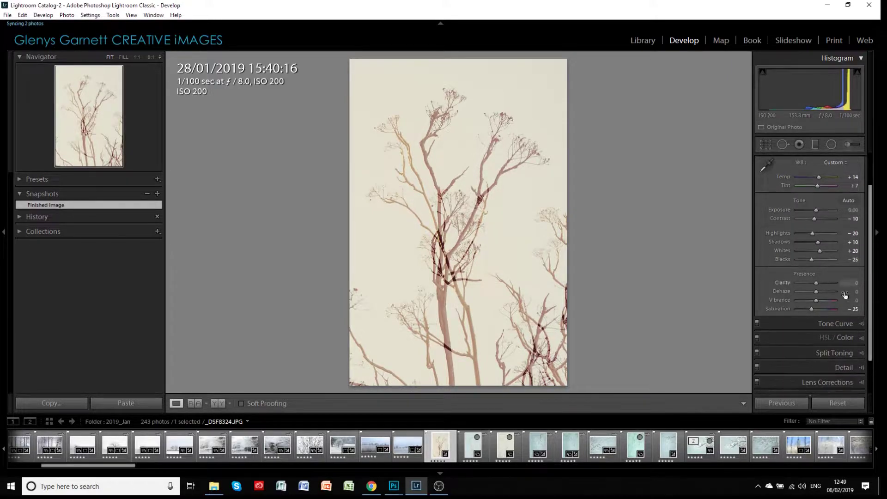
pyautogui.click(836, 353)
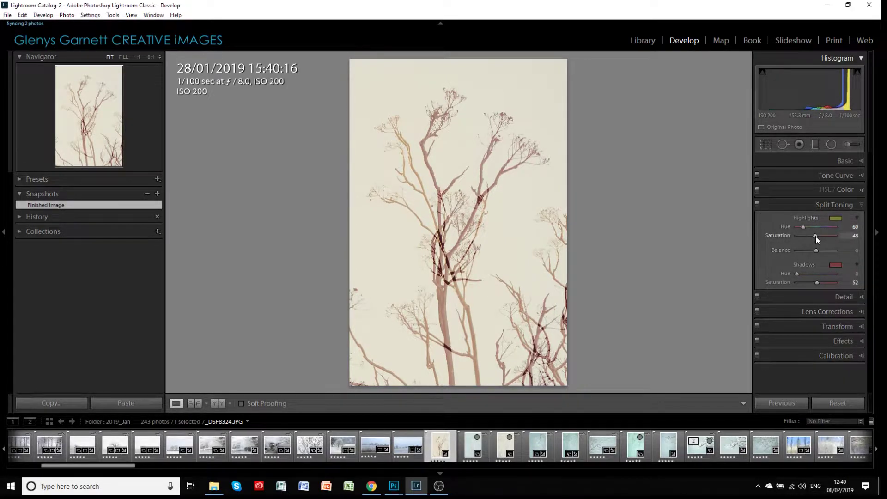
pyautogui.moveTo(813, 237)
pyautogui.mouseDown()
pyautogui.moveTo(804, 238)
pyautogui.moveTo(833, 242)
pyautogui.moveTo(813, 243)
pyautogui.moveTo(807, 229)
pyautogui.moveTo(832, 235)
pyautogui.moveTo(808, 233)
pyautogui.moveTo(816, 233)
pyautogui.mouseUp()
pyautogui.moveTo(812, 283)
pyautogui.mouseDown()
pyautogui.moveTo(799, 282)
pyautogui.moveTo(832, 285)
pyautogui.moveTo(810, 283)
pyautogui.moveTo(822, 286)
pyautogui.mouseUp()
pyautogui.click(84, 205)
# Step: Return to the library grid and show the hanging blossom photo _DSF8317.JPG in the Develop module
pyautogui.click(643, 40)
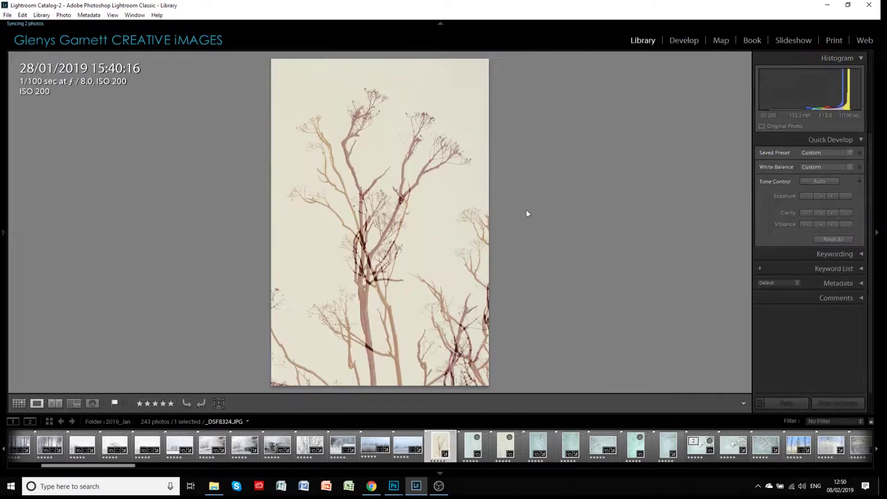
pyautogui.click(443, 227)
pyautogui.press('g')
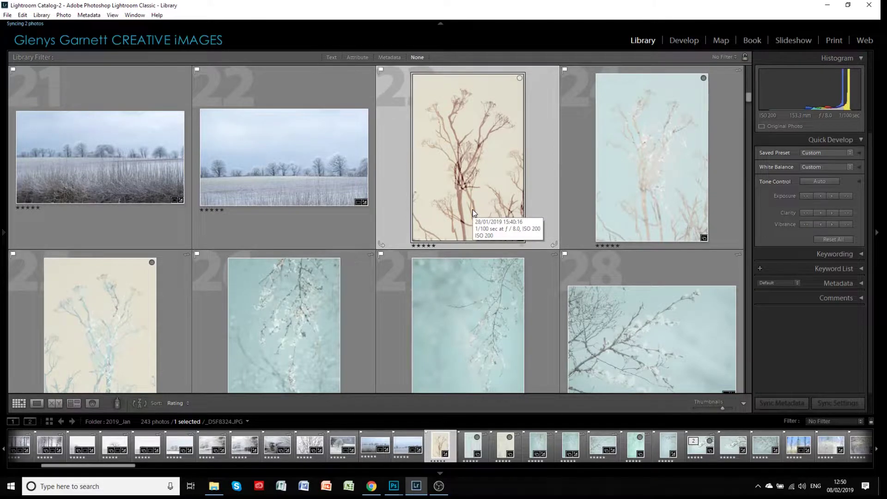
pyautogui.scroll(-1, 472, 213)
pyautogui.doubleClick(295, 293)
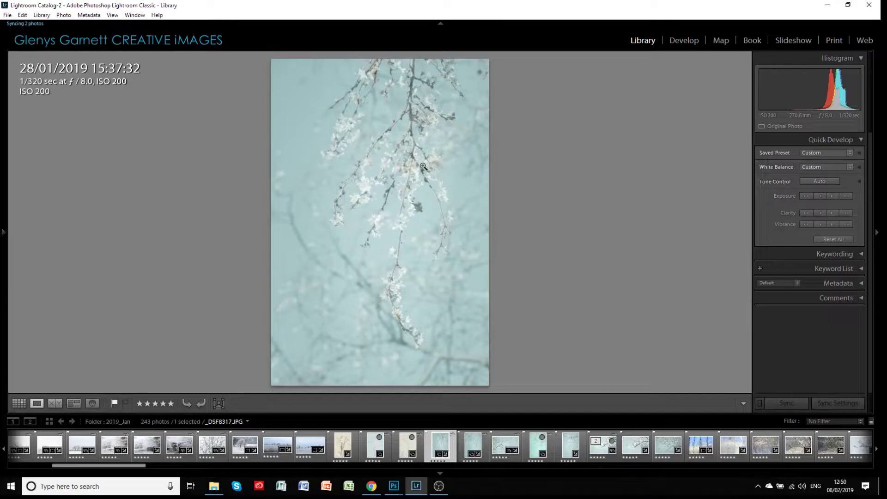
pyautogui.click(687, 40)
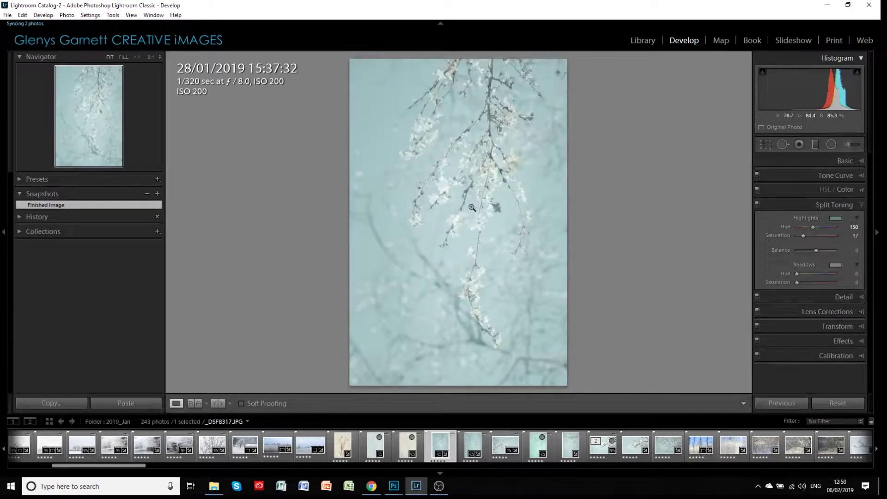
# Step: Reset the blossom photo to compare it with its restored Finished Image snapshot, and adjust its split toning highlights hue
pyautogui.click(835, 403)
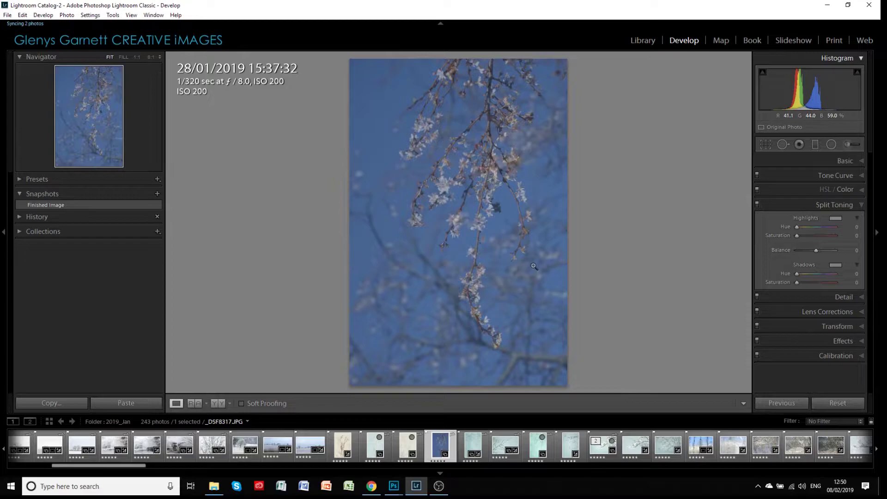
pyautogui.click(88, 206)
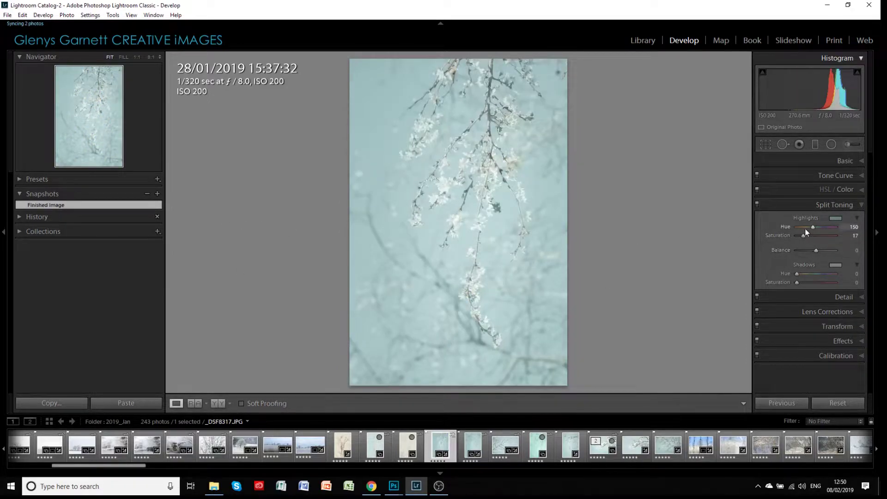
pyautogui.moveTo(811, 228)
pyautogui.mouseDown()
pyautogui.moveTo(803, 228)
pyautogui.moveTo(821, 228)
pyautogui.moveTo(814, 228)
pyautogui.mouseUp()
pyautogui.click(859, 161)
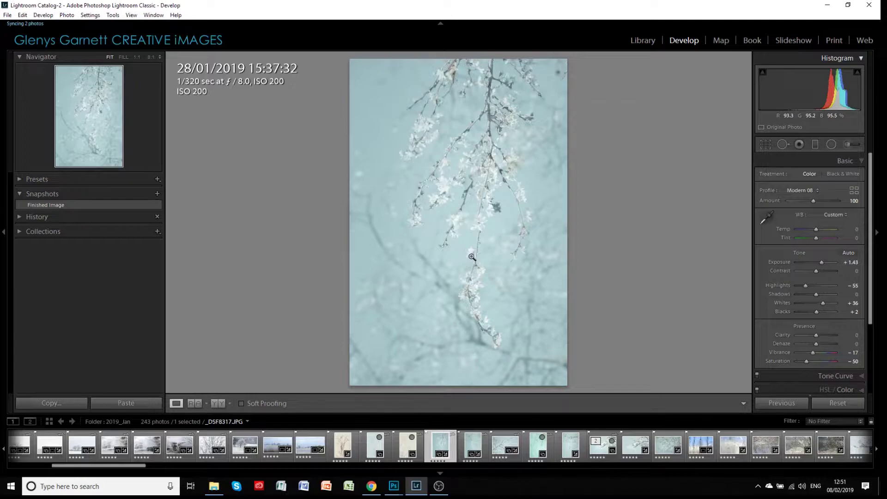
# Step: Return to the library grid and view the blossom branch photo _DSF8311.JPG enlarged
pyautogui.click(641, 41)
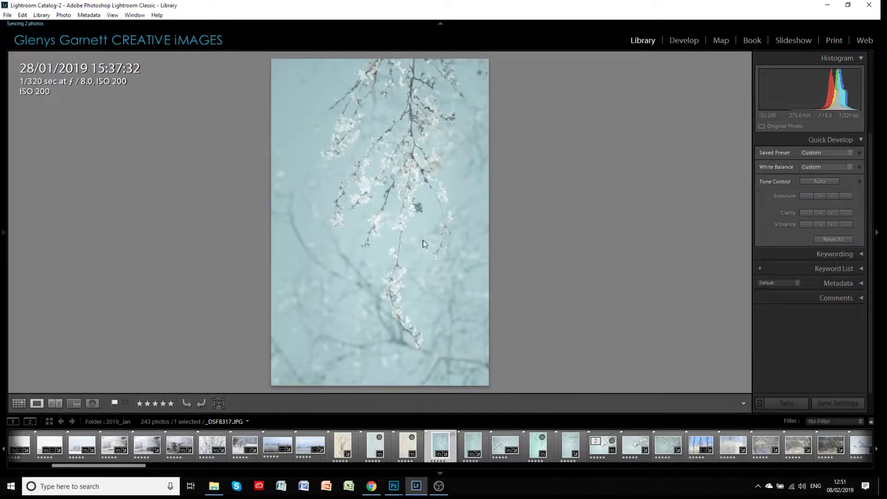
pyautogui.press('g')
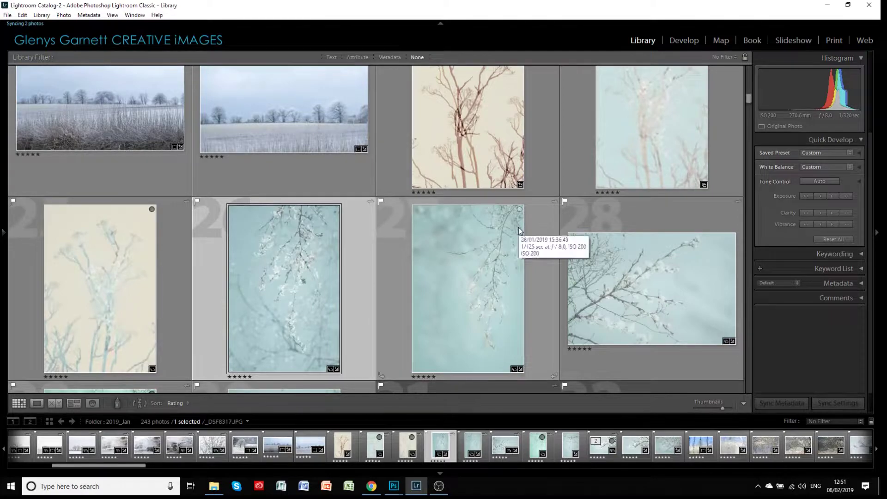
pyautogui.scroll(-5, 517, 227)
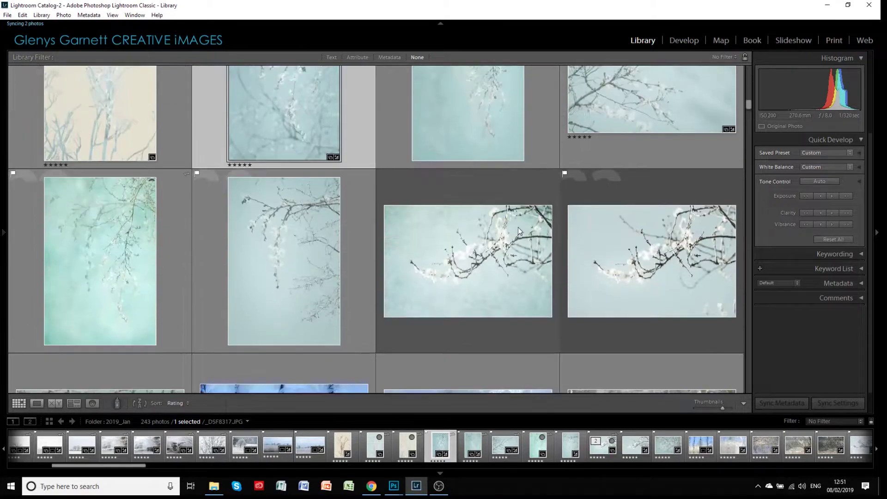
pyautogui.doubleClick(297, 267)
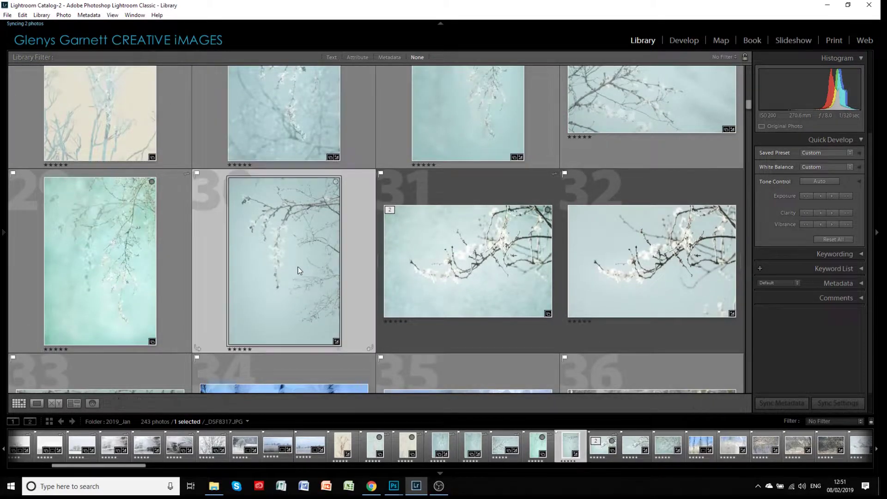
pyautogui.click(403, 242)
# Step: Go back to the grid and show the hanging blossom photo _DSF8316.JPG enlarged
pyautogui.press('g')
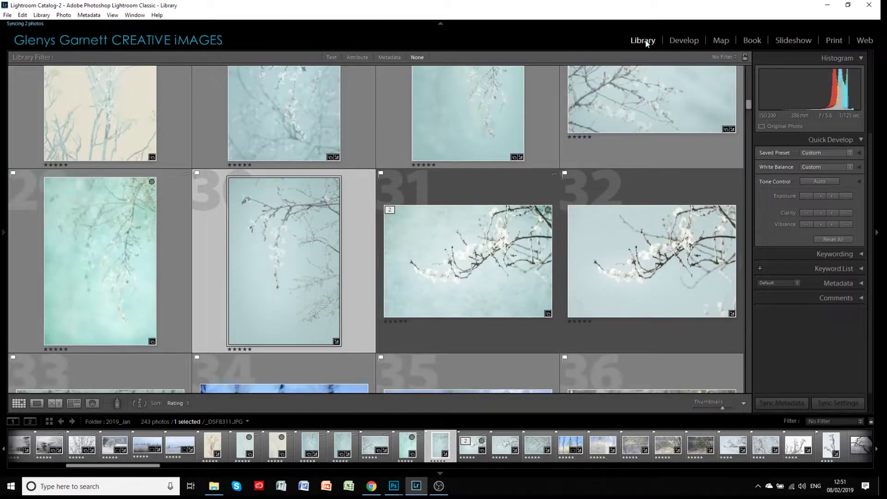
pyautogui.scroll(3, 567, 184)
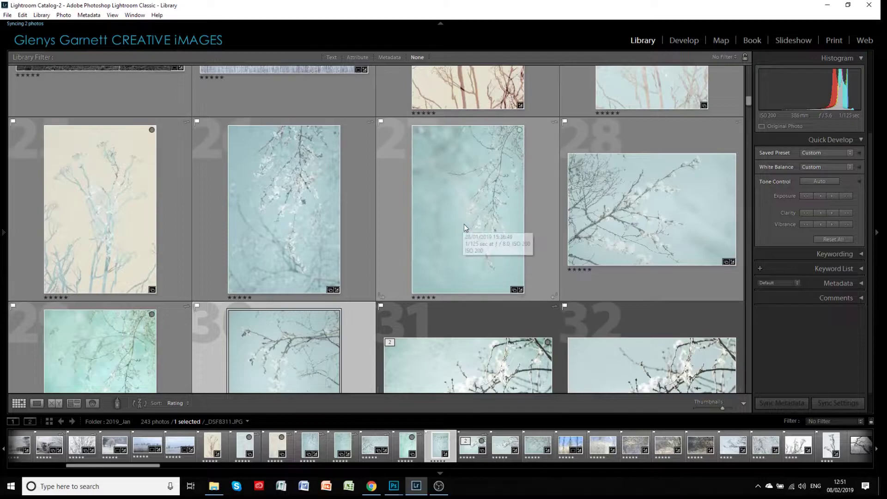
pyautogui.click(464, 224)
pyautogui.doubleClick(464, 224)
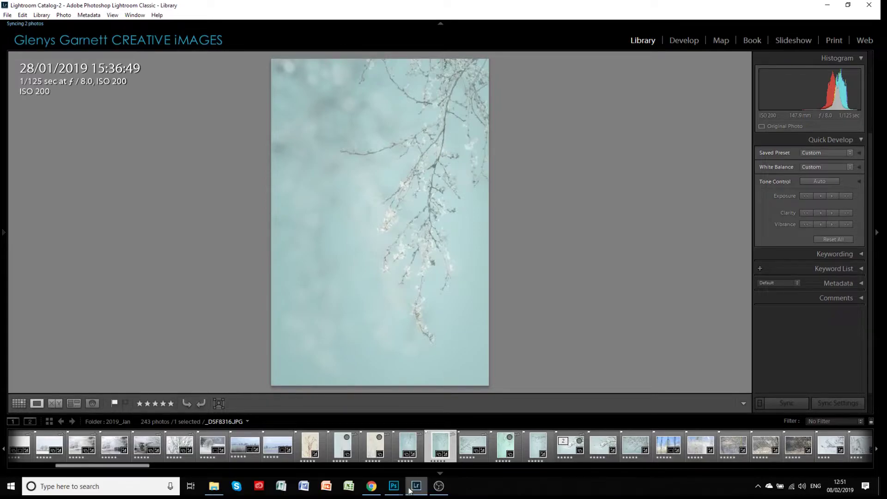
# Step: Switch to Photoshop and move the composite window _DSF8324-Edit2.tif nearer the middle of the workspace
pyautogui.click(395, 492)
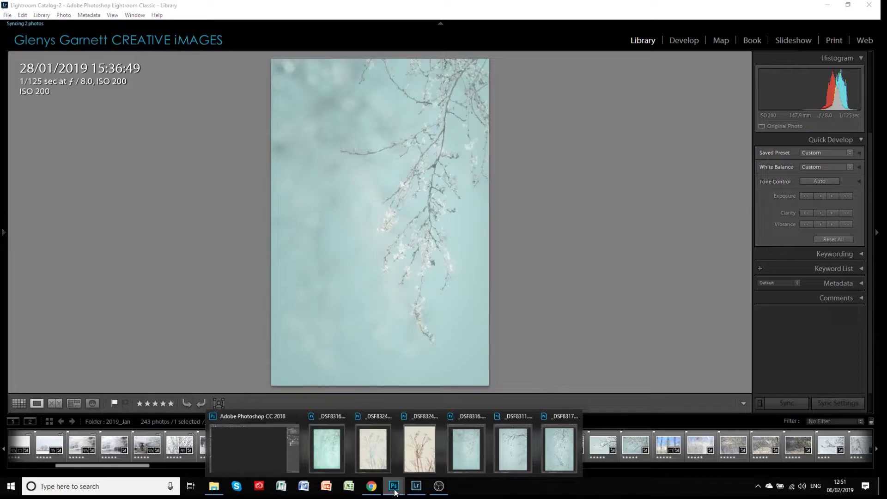
pyautogui.click(277, 459)
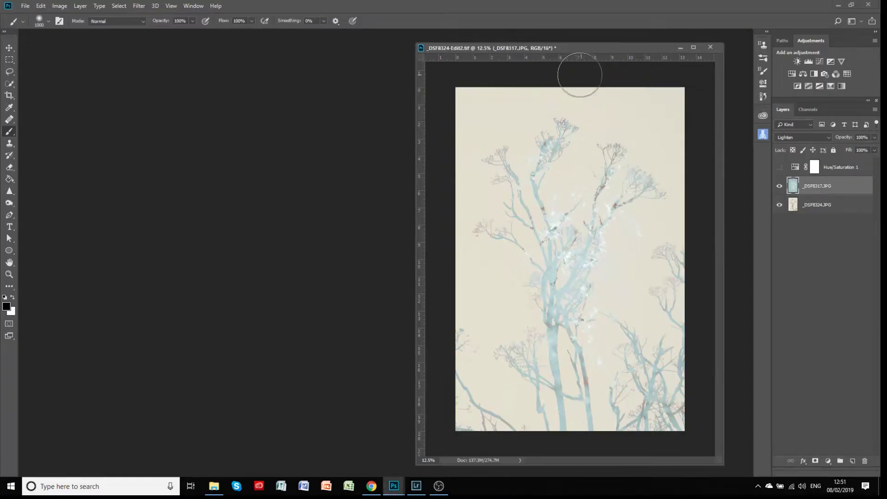
pyautogui.moveTo(571, 49); pyautogui.dragTo(475, 46)
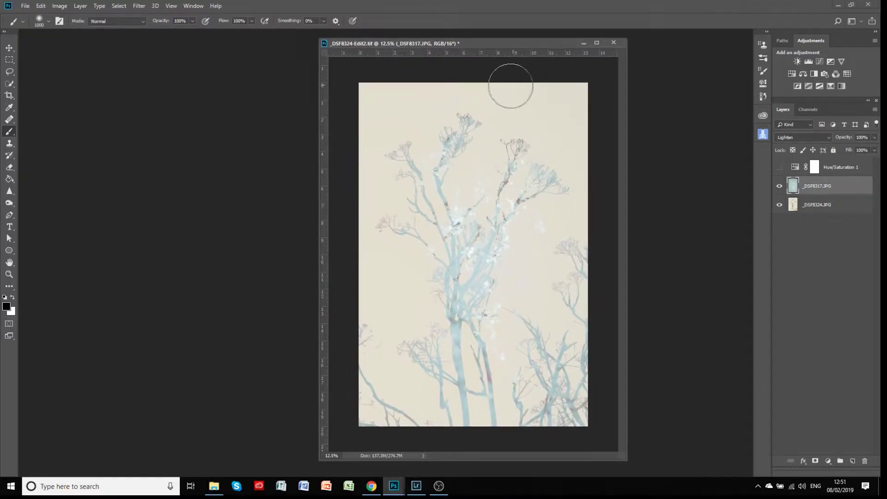
# Step: Bring the source photos _DSF8324.JPG and _DSF8317.JPG forward and place the blossom photo beside the composite
pyautogui.click(394, 495)
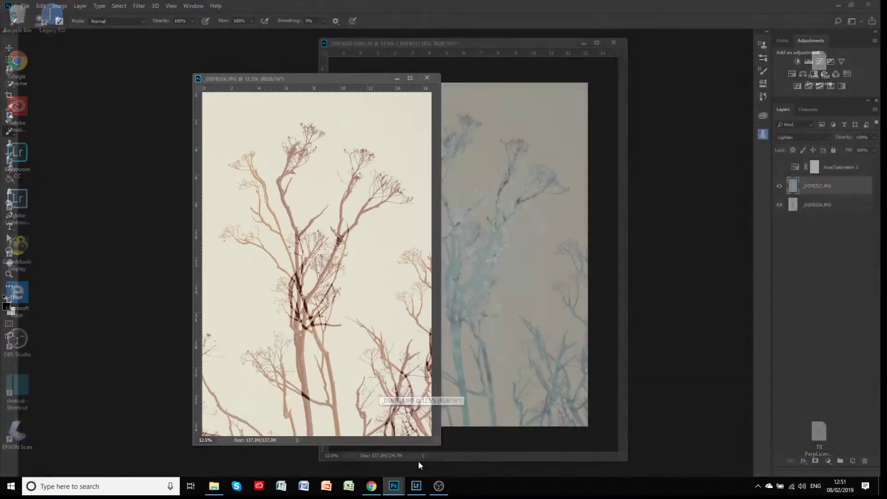
pyautogui.click(417, 460)
pyautogui.moveTo(395, 495)
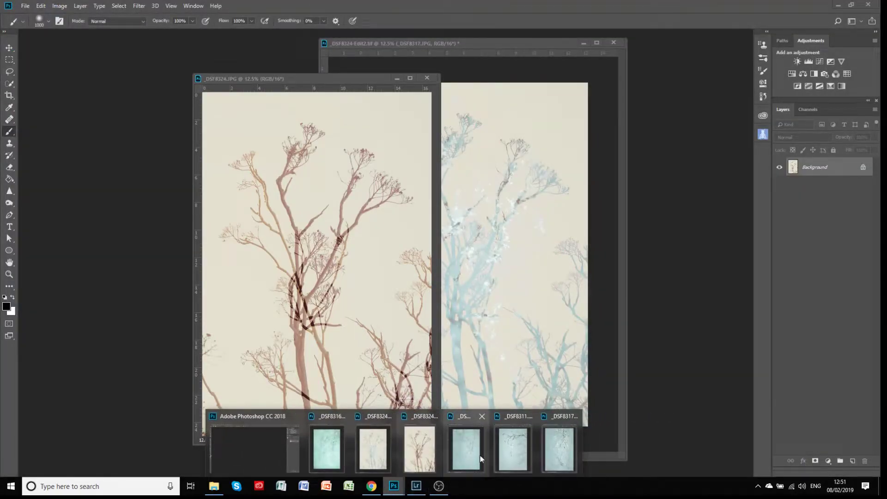
pyautogui.click(558, 451)
pyautogui.moveTo(248, 63); pyautogui.dragTo(178, 42)
# Step: Zoom the tree photo _DSF8324.JPG out to 8.33%, shrink its window and place it beside the composite under the blossom photo
pyautogui.click(341, 81)
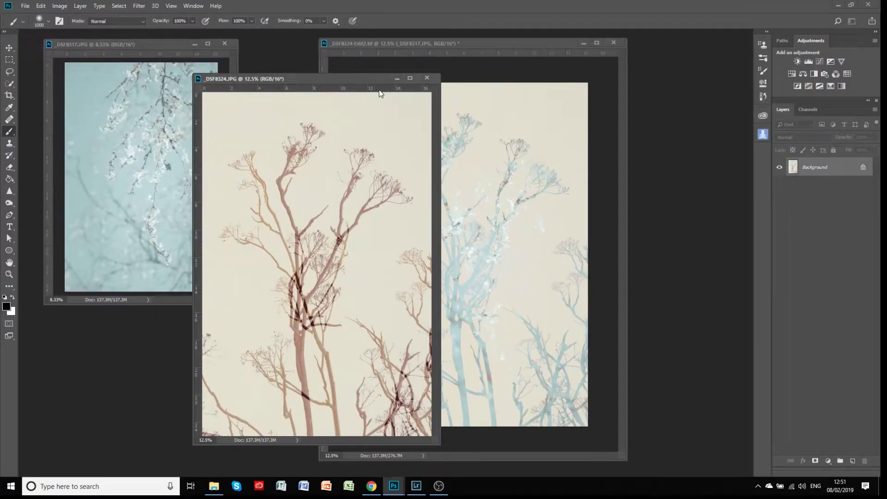
pyautogui.hotkey('ctrl', '-')
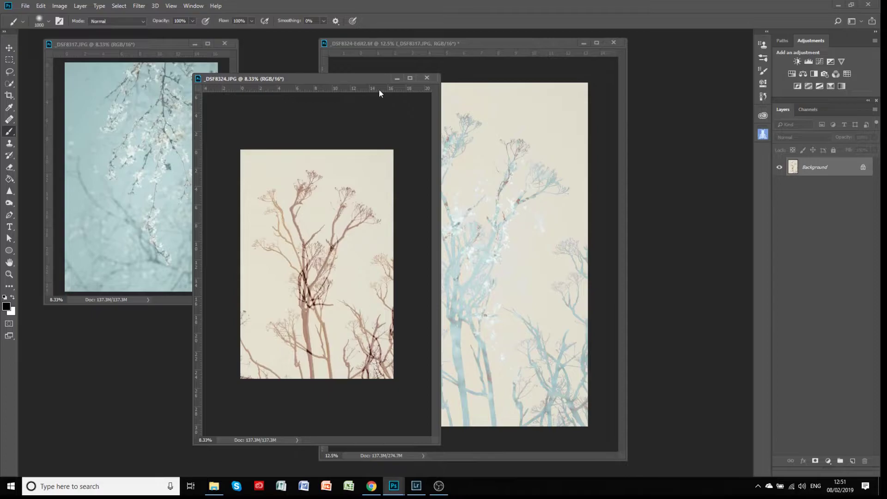
pyautogui.moveTo(439, 75); pyautogui.dragTo(380, 181)
pyautogui.moveTo(312, 185); pyautogui.dragTo(177, 185)
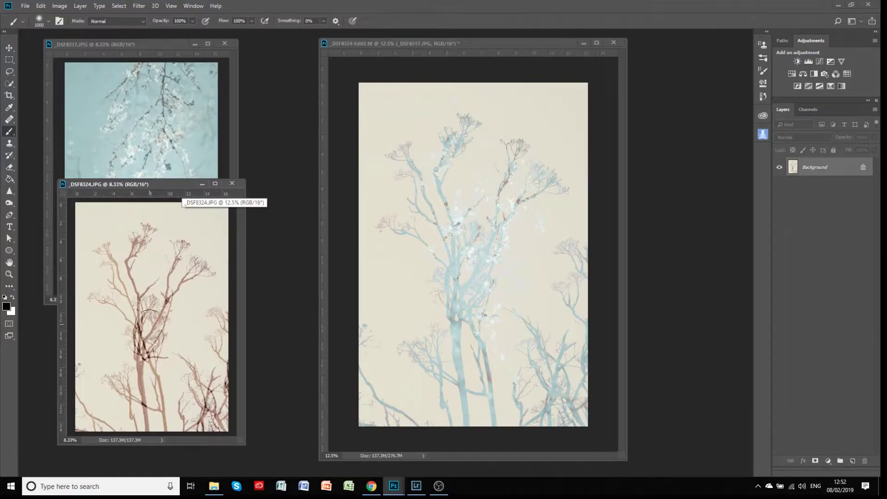
# Step: Show the whole blossom source photo and compare the composite with its _DSF8317.JPG layer hidden and shown twice
pyautogui.click(502, 41)
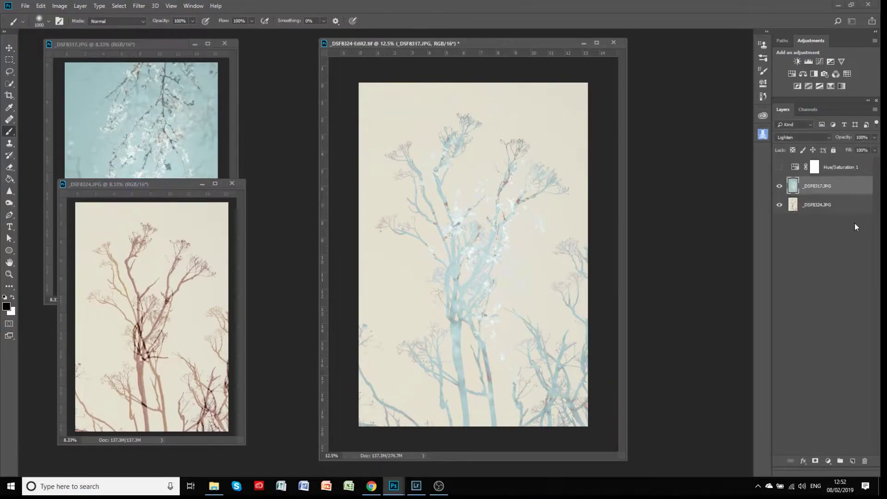
pyautogui.click(140, 51)
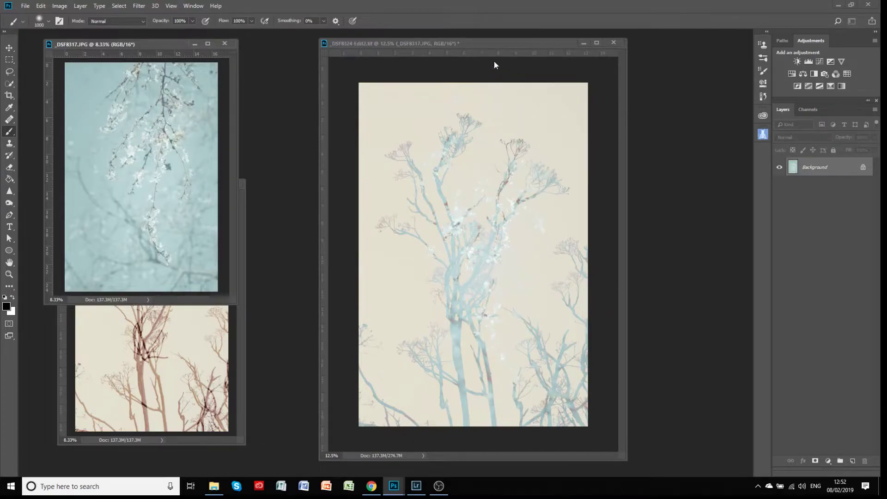
pyautogui.click(483, 44)
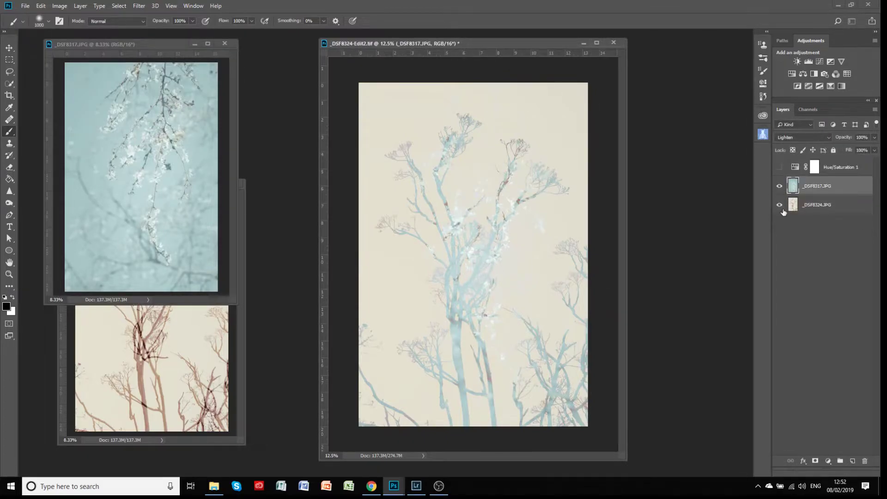
pyautogui.click(780, 187)
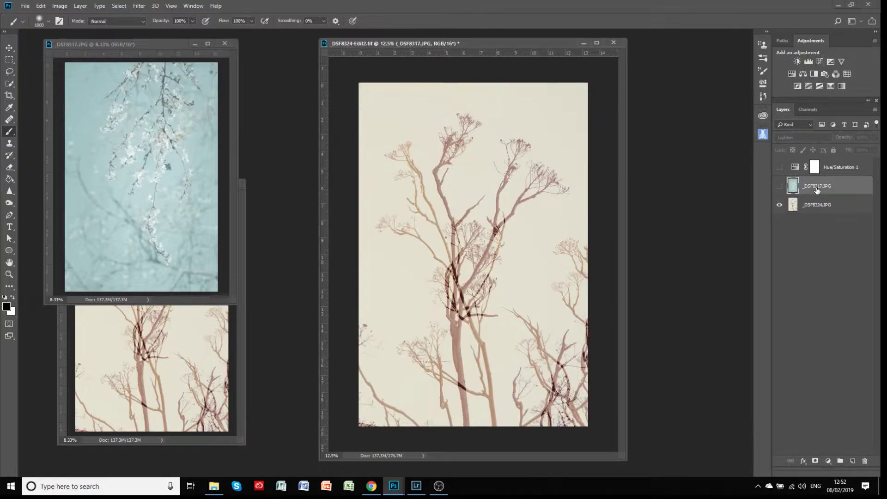
pyautogui.click(780, 187)
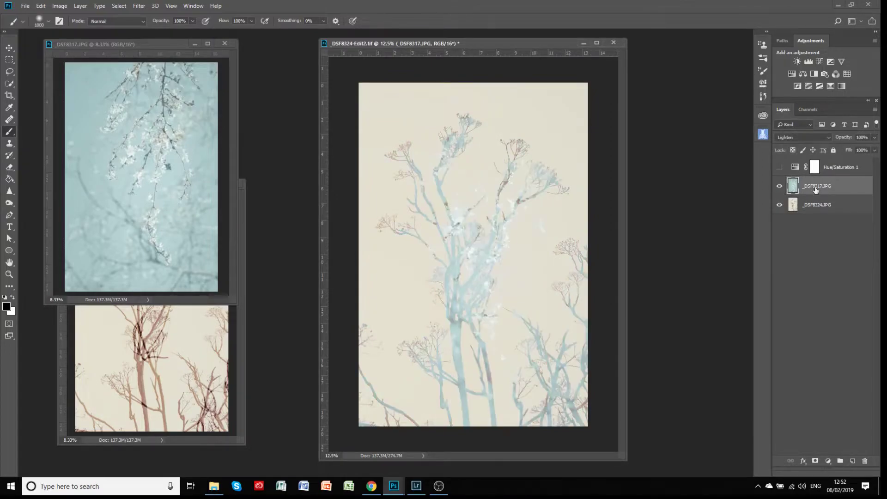
pyautogui.click(780, 186)
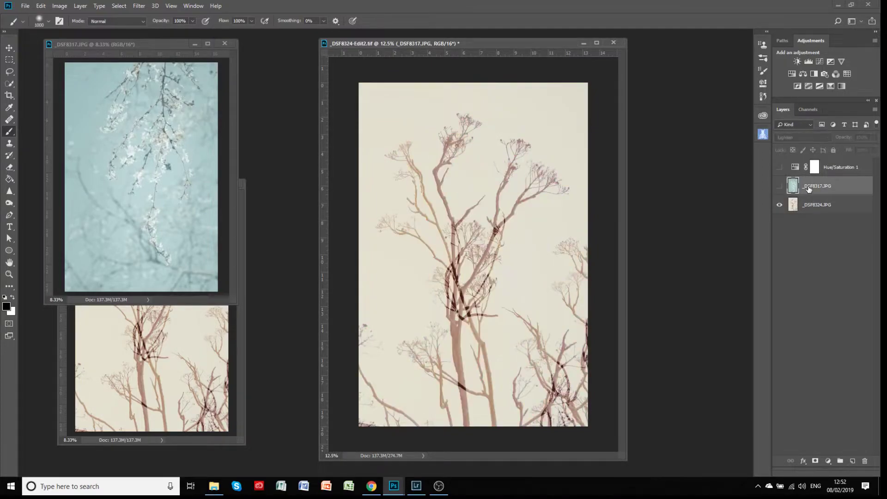
pyautogui.click(779, 187)
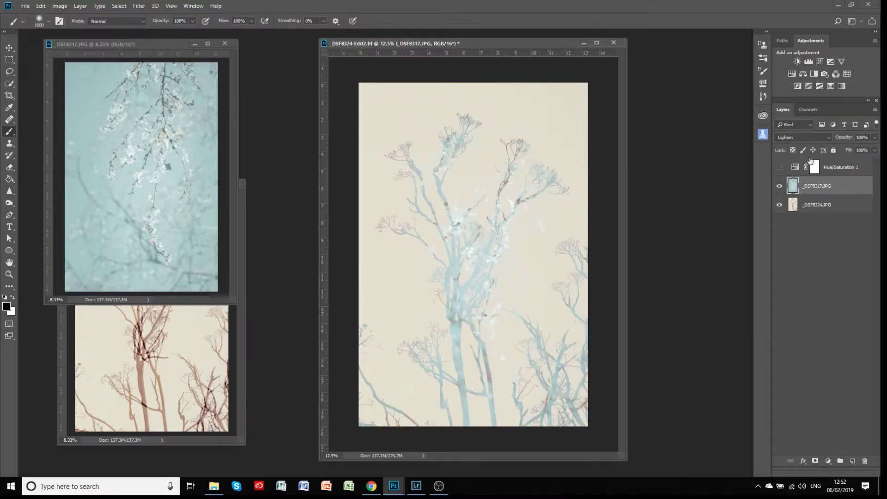
# Step: Set the _DSF8317.JPG layer's blend mode to Normal and try out the darkening modes Darken, Multiply and Linear Burn
pyautogui.click(792, 137)
pyautogui.click(785, 145)
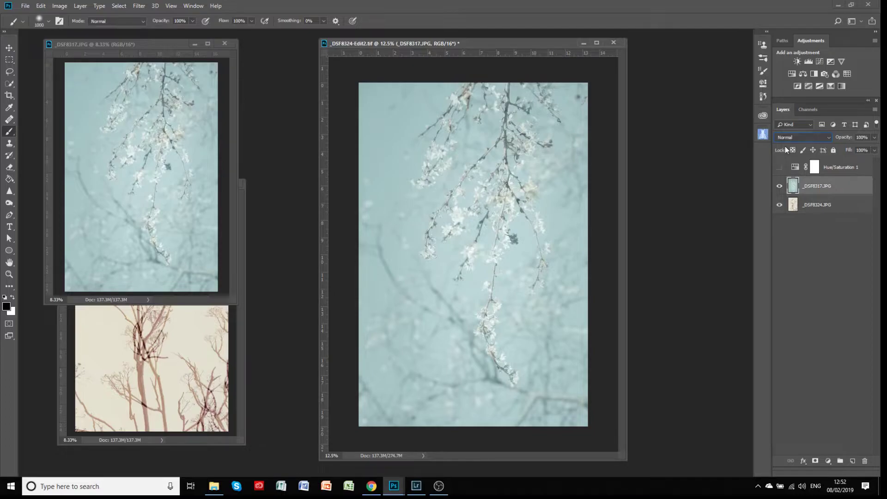
pyautogui.press('Down')
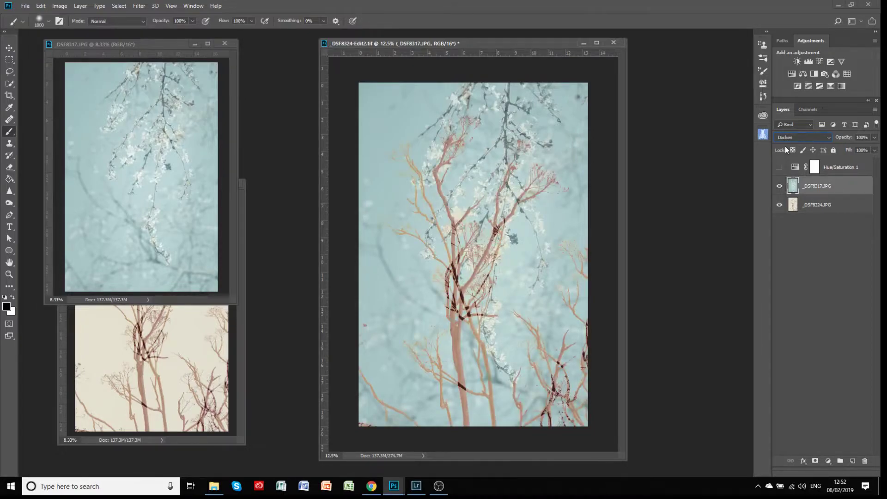
pyautogui.press('Down')
pyautogui.press('Down')
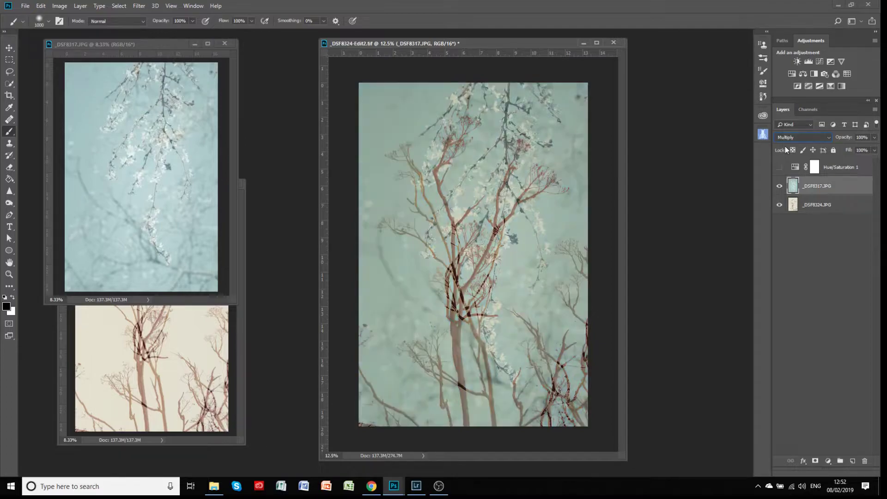
pyautogui.press('Down')
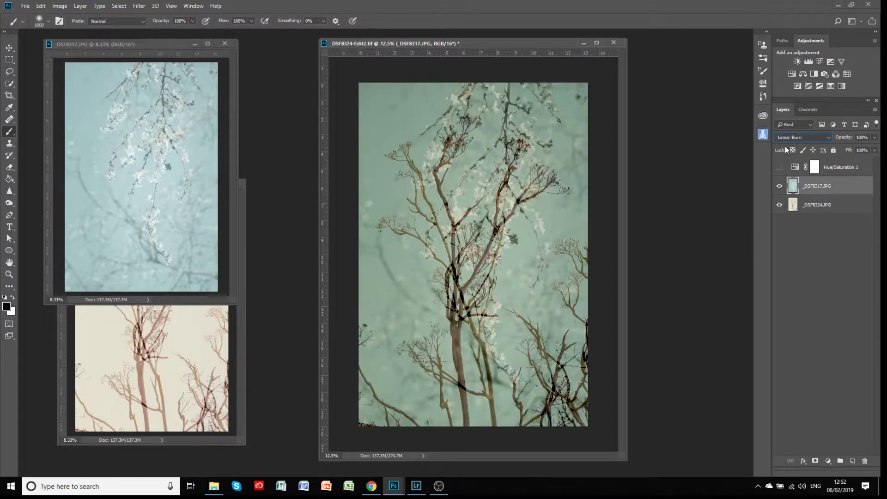
# Step: Try out the blend modes from Lighten through Screen and Lighter Color to Overlay on the _DSF8317.JPG layer
pyautogui.press('Down')
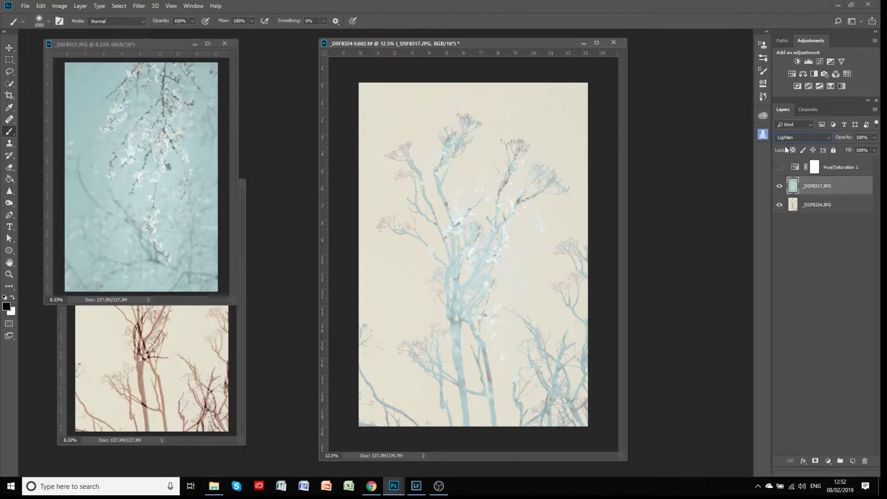
pyautogui.press('Down')
pyautogui.press('Up')
pyautogui.press('Down')
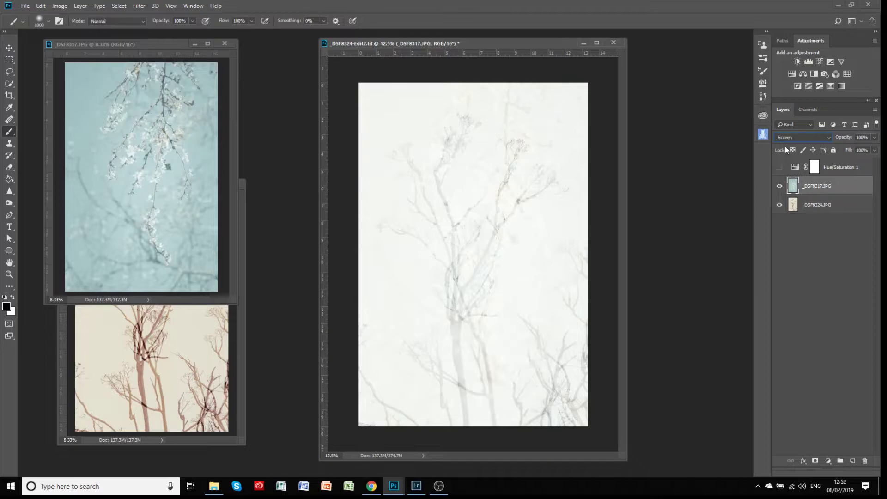
pyautogui.press('Down')
pyautogui.press('Down')
pyautogui.press('Down')
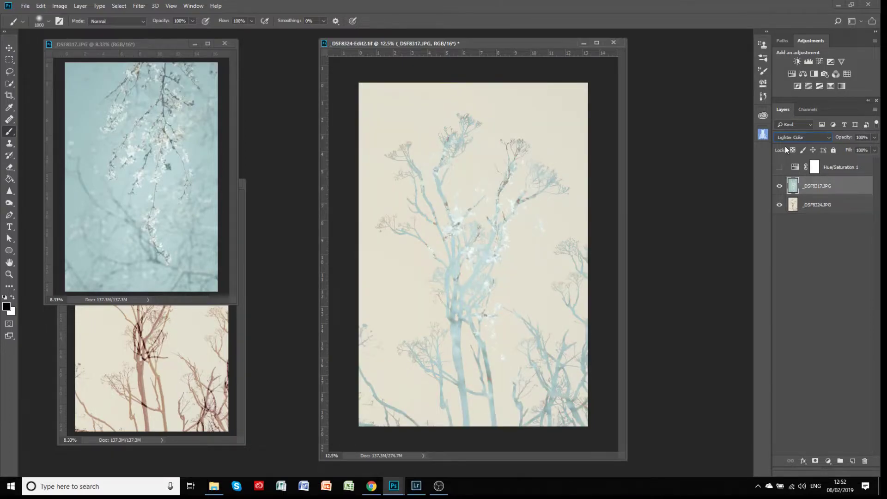
pyautogui.press('Down')
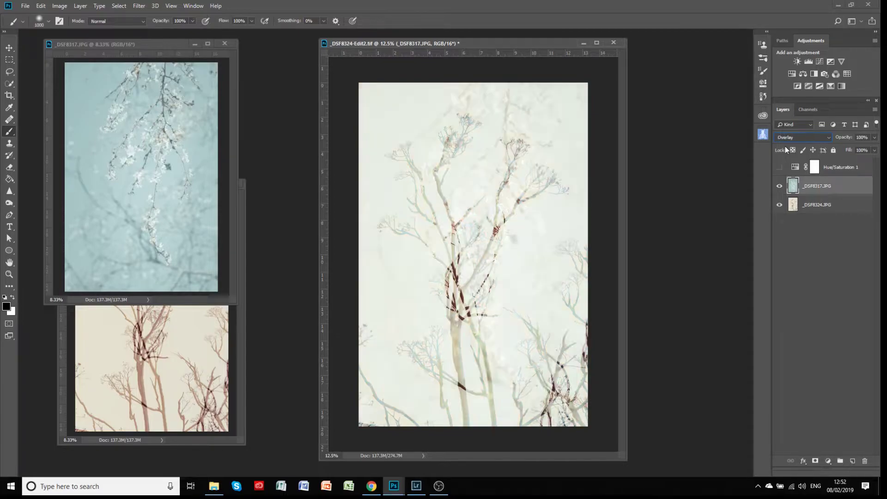
# Step: Step back through the lightening blend modes and set the _DSF8317.JPG layer to Lighten
pyautogui.press('Up')
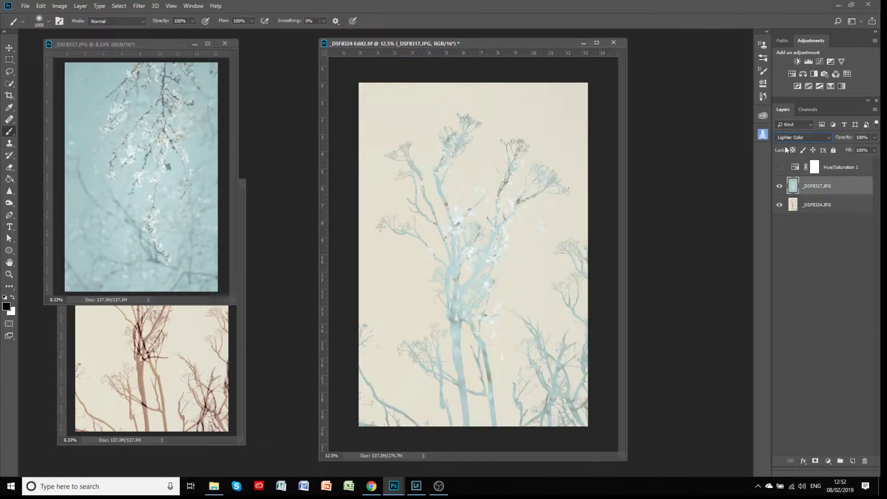
pyautogui.press('Up')
pyautogui.press('Down')
pyautogui.press('Up')
pyautogui.press('Up')
pyautogui.press('Up')
pyautogui.press('Up')
# Step: Examine the blended blossoms and branches at the centre of the tree at 50% magnification, and zoom back out
pyautogui.click(9, 274)
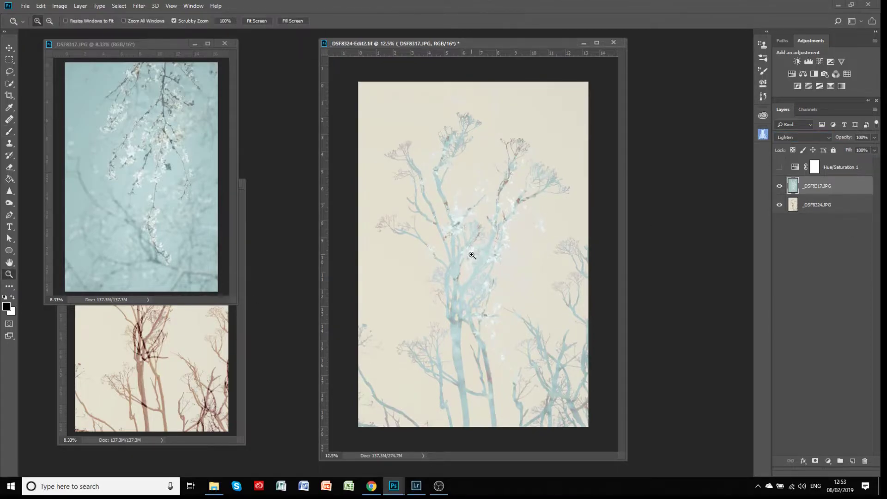
pyautogui.click(472, 255)
pyautogui.click(472, 255)
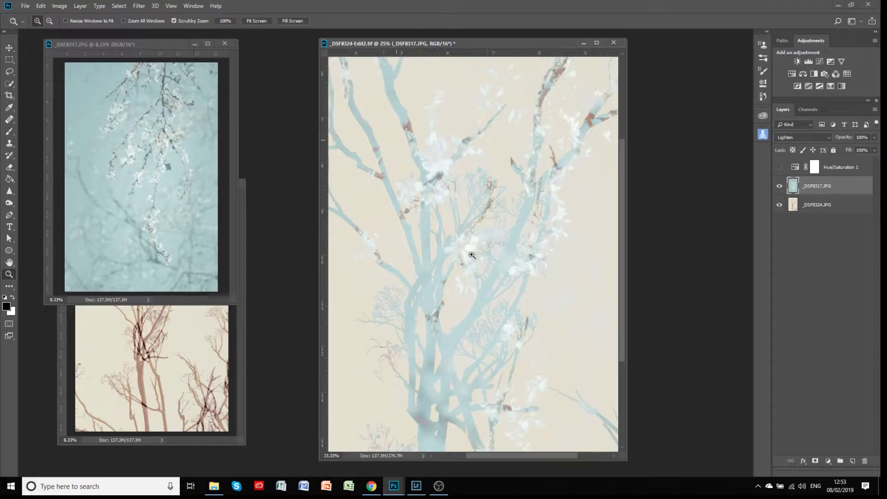
pyautogui.click(472, 255)
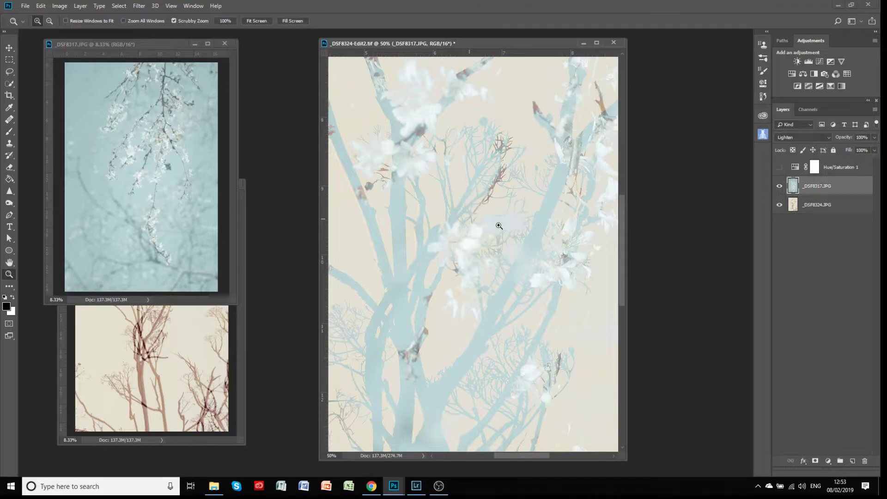
pyautogui.hotkey('ctrl', '-')
pyautogui.hotkey('ctrl', '-')
pyautogui.hotkey('ctrl', '-')
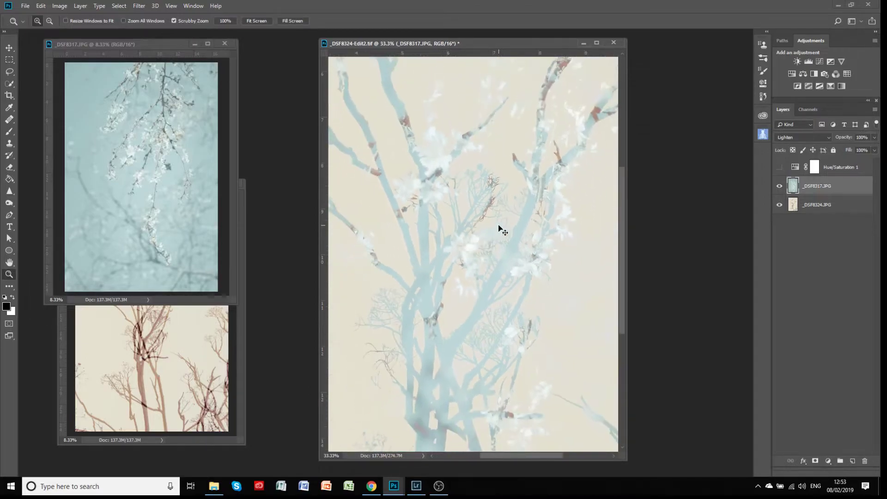
# Step: Turn on the Hue/Saturation 1 adjustment layer, adjust the hue of its Yellows range, and compare the composite with and without it
pyautogui.hotkey('ctrl', '-')
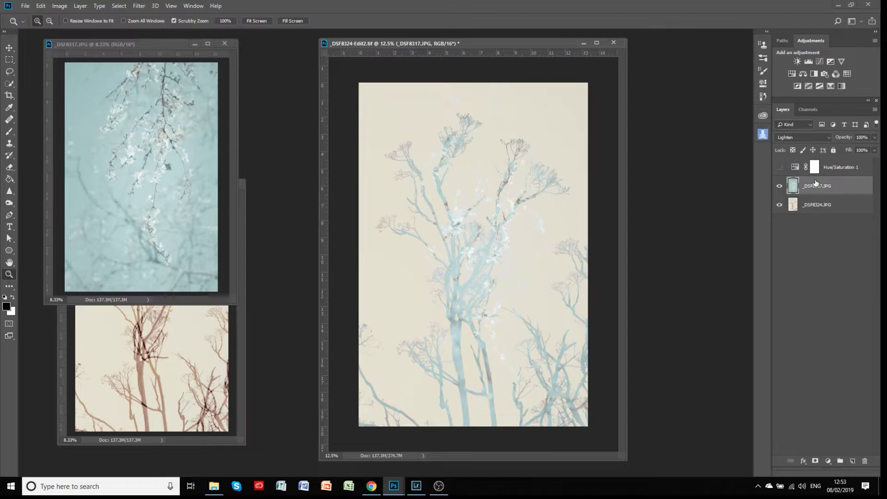
pyautogui.click(779, 168)
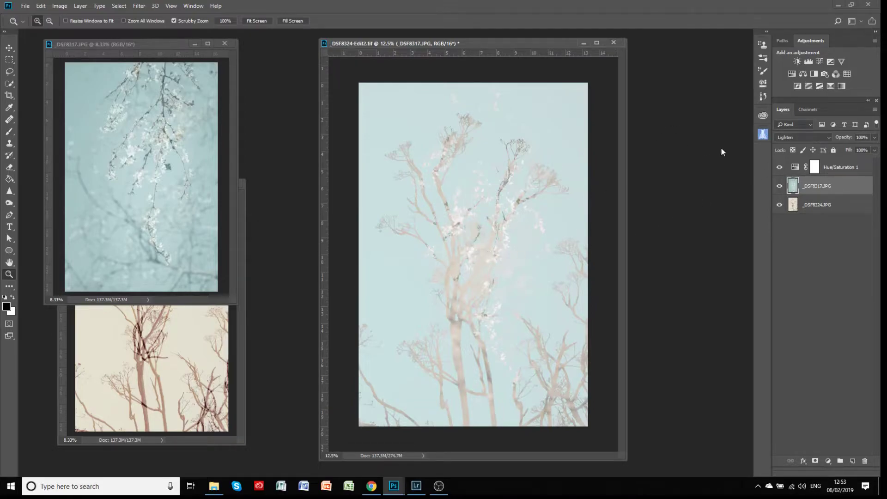
pyautogui.doubleClick(795, 168)
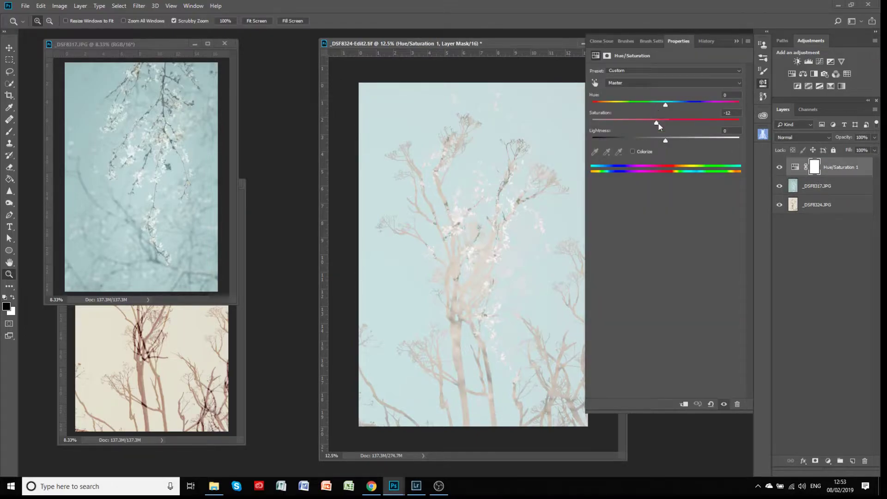
pyautogui.click(620, 84)
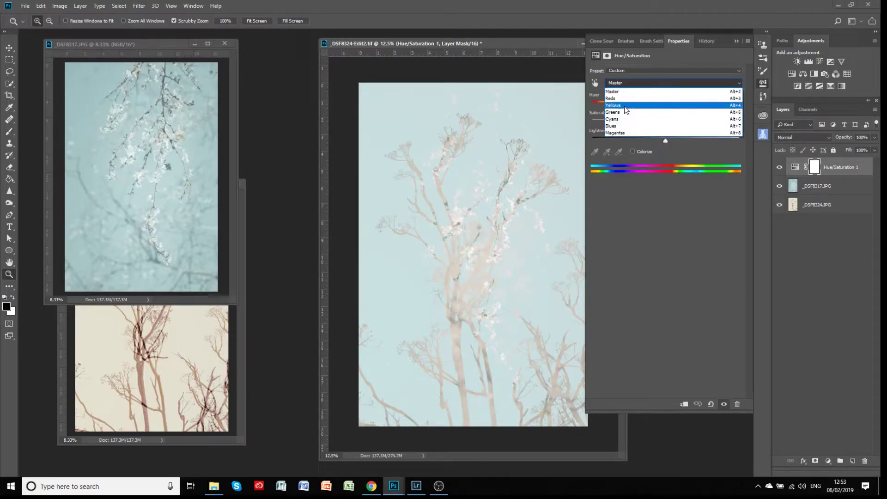
pyautogui.click(624, 105)
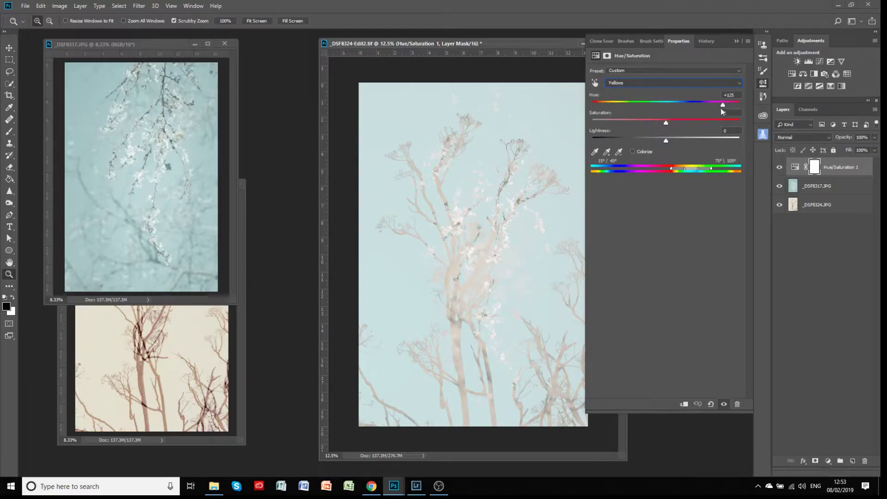
pyautogui.moveTo(722, 107)
pyautogui.mouseDown()
pyautogui.moveTo(617, 98)
pyautogui.moveTo(697, 105)
pyautogui.moveTo(724, 112)
pyautogui.moveTo(720, 120)
pyautogui.mouseUp()
pyautogui.click(735, 41)
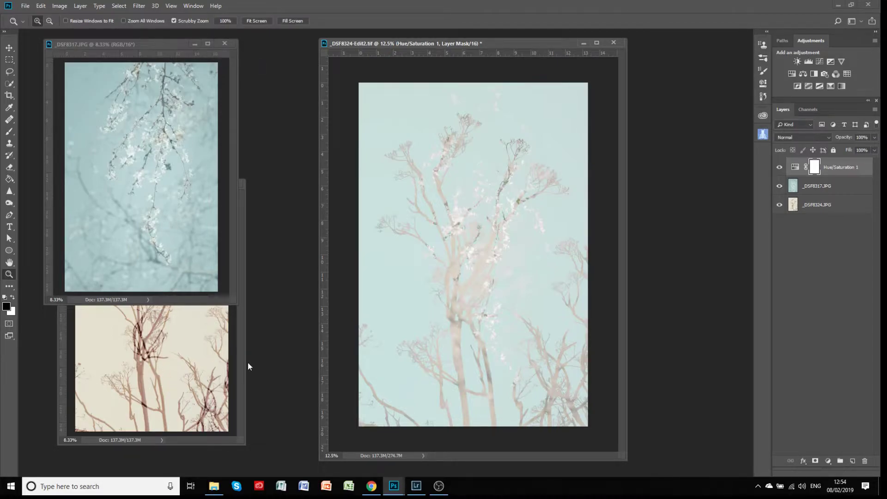
pyautogui.click(779, 167)
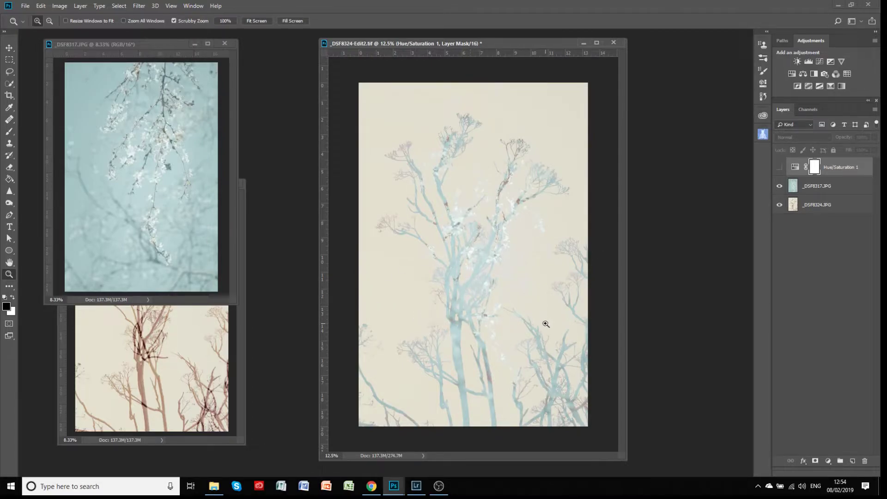
pyautogui.click(779, 167)
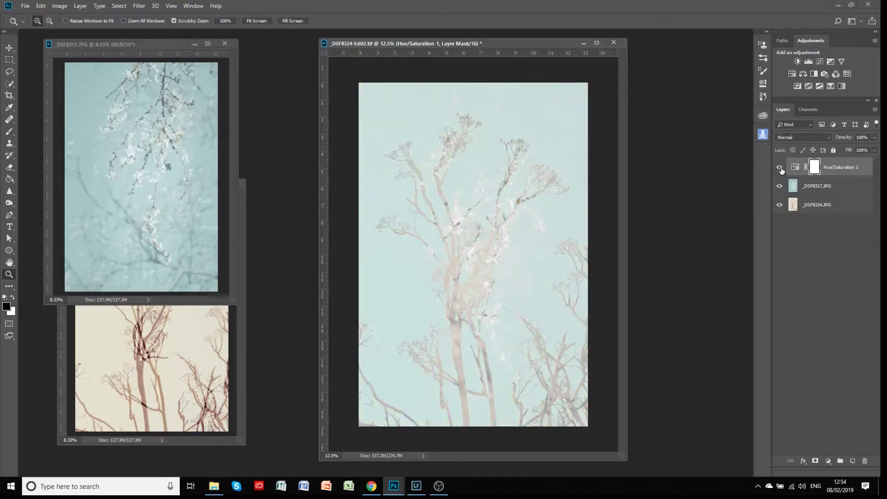
pyautogui.click(40, 6)
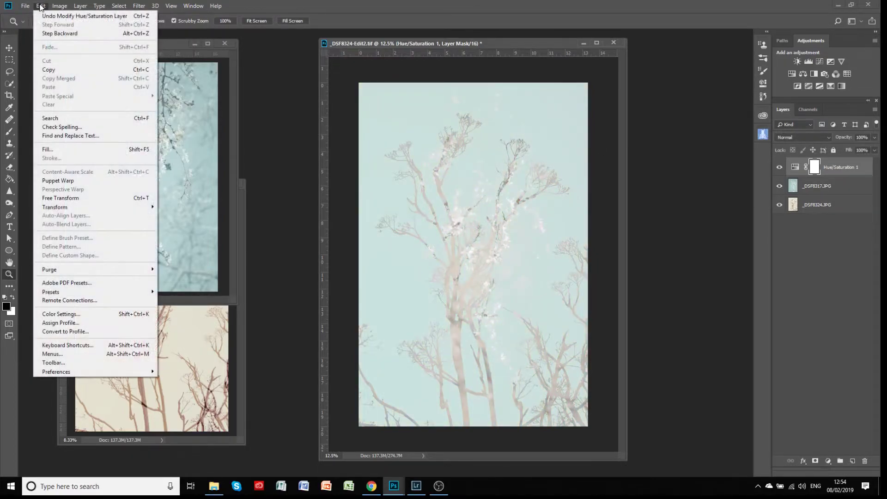
pyautogui.moveTo(54, 8)
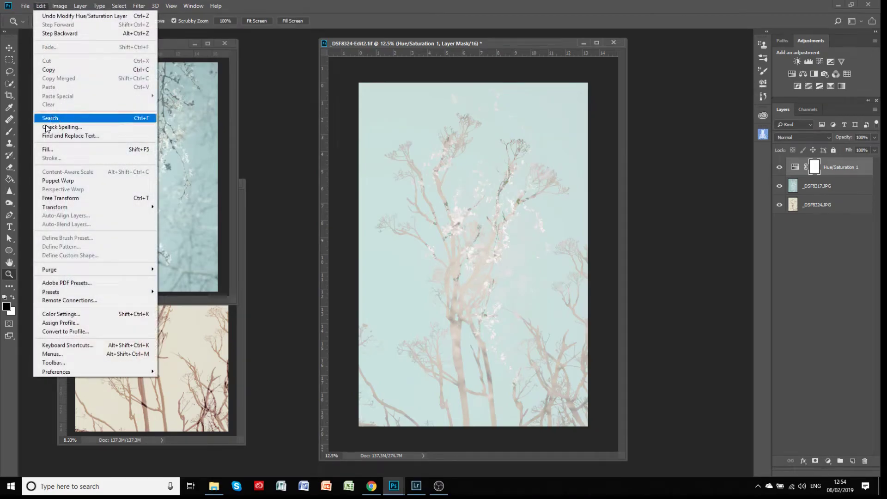
pyautogui.moveTo(60, 207)
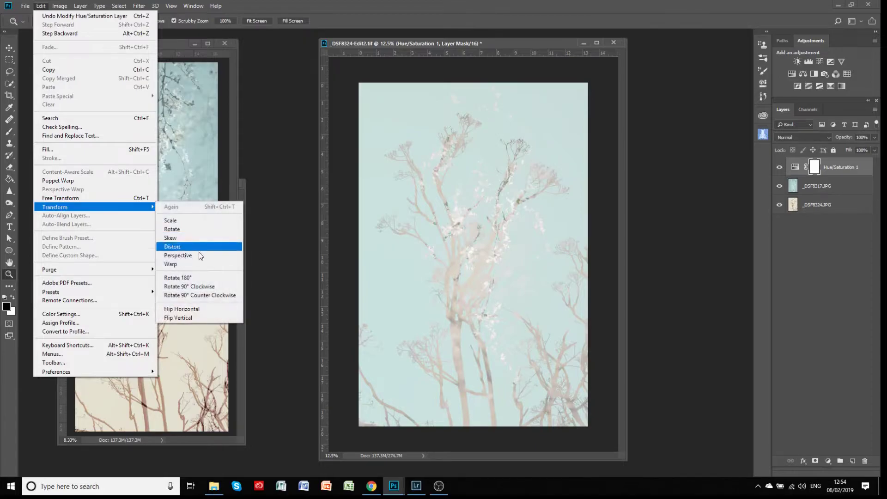
pyautogui.click(189, 309)
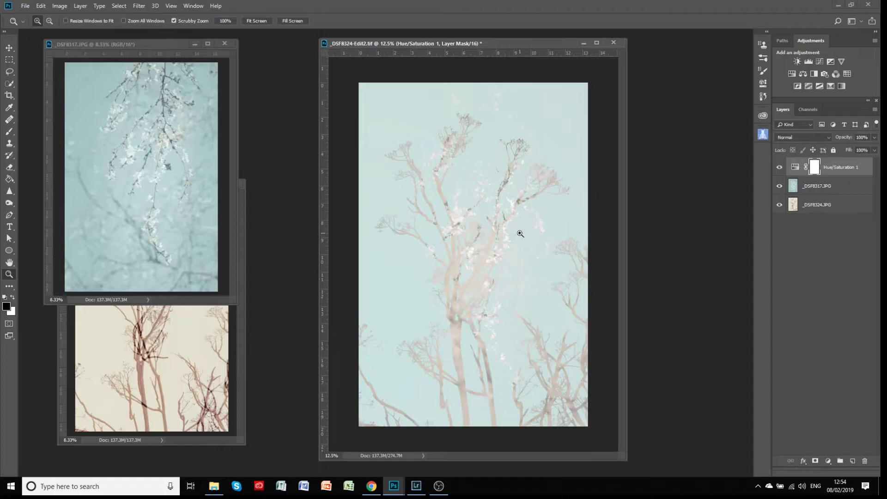
# Step: Minimize the three open image windows and bring up the _DSF8316-Edit.tif composite, moving its window to the other side of the workspace
pyautogui.click(583, 45)
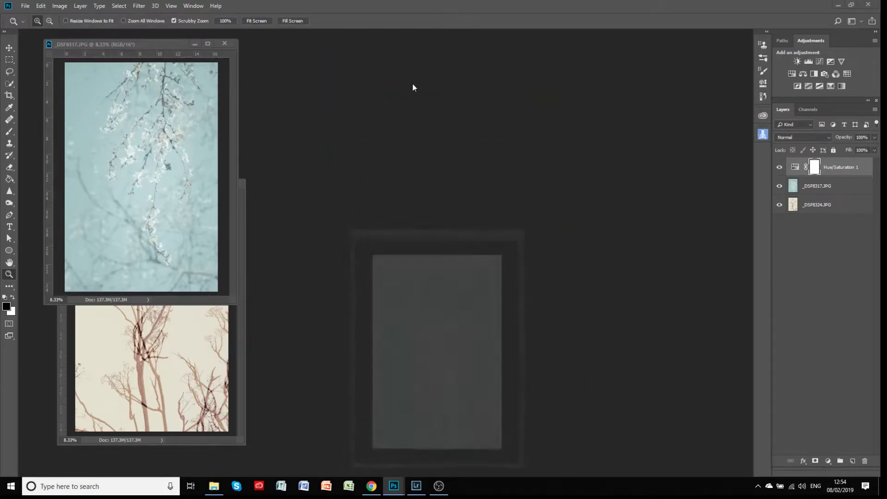
pyautogui.click(193, 44)
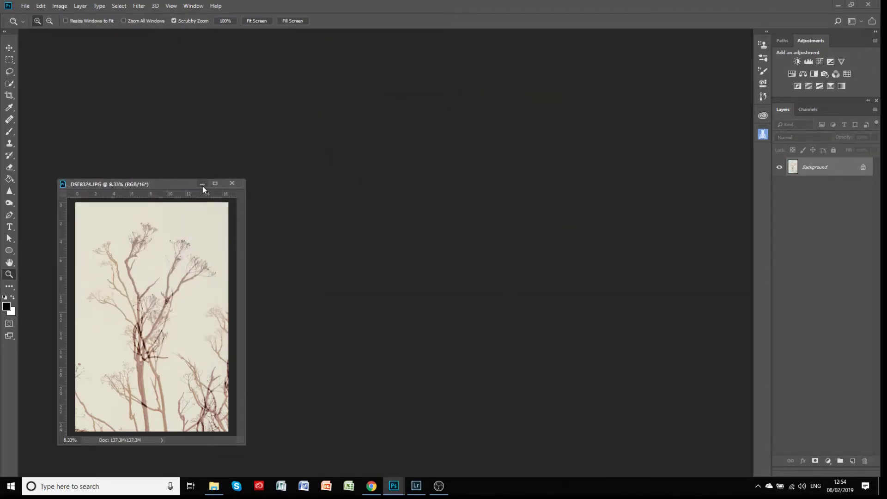
pyautogui.click(201, 184)
pyautogui.moveTo(396, 491)
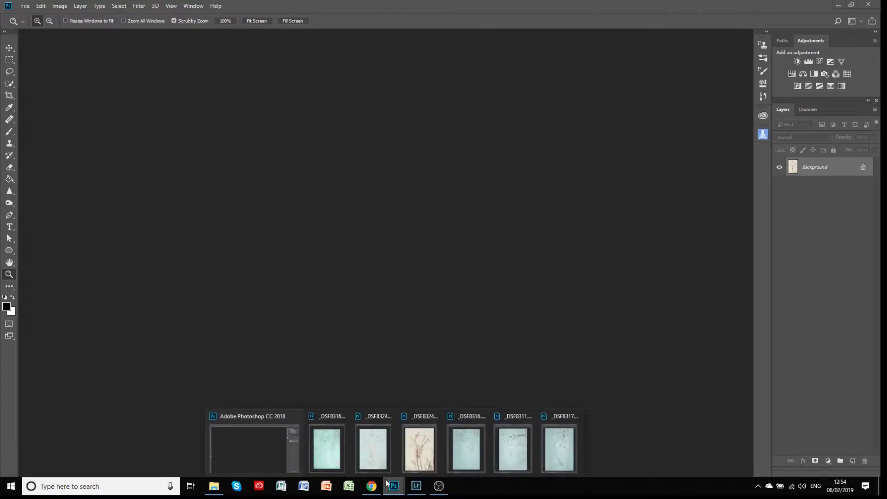
pyautogui.click(325, 455)
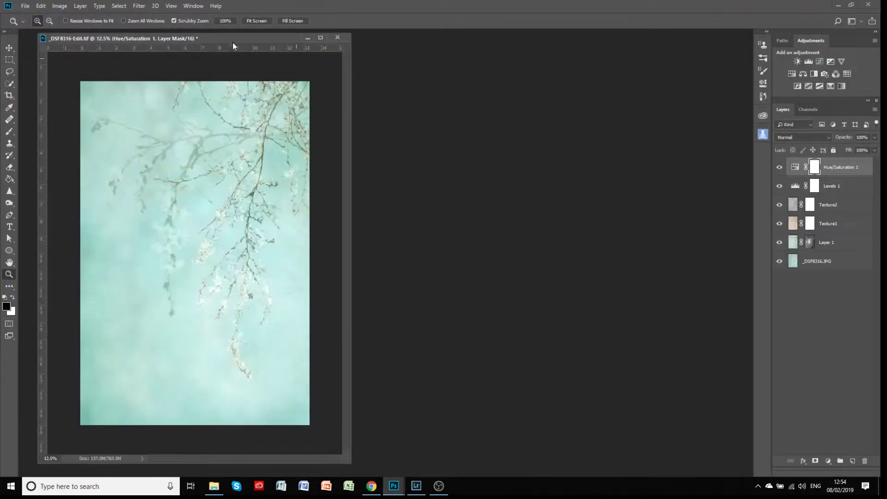
pyautogui.moveTo(237, 38); pyautogui.dragTo(609, 46)
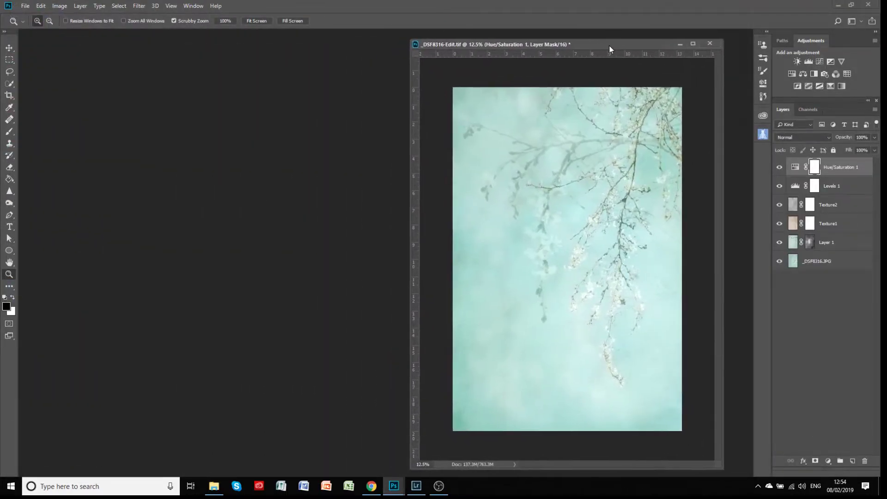
# Step: Bring up the source photos _DSF8311.JPG and _DSF8316.JPG and arrange them beside the _DSF8316-Edit.tif composite
pyautogui.click(393, 487)
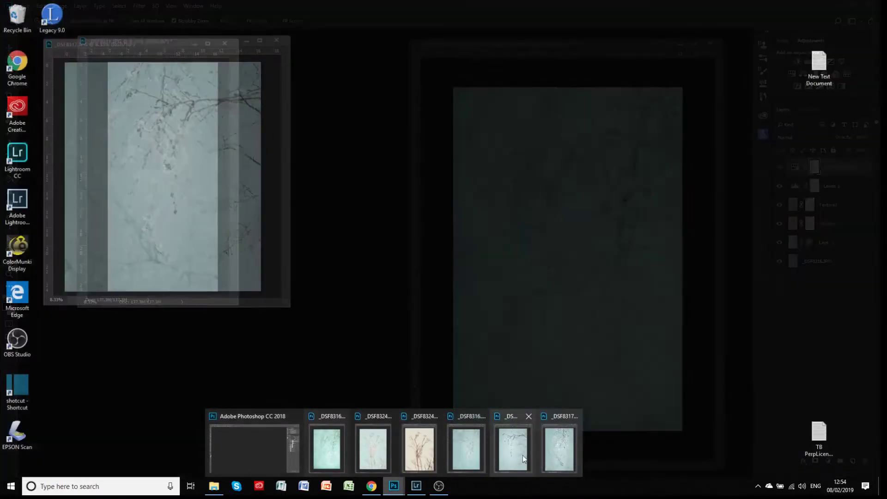
pyautogui.click(516, 456)
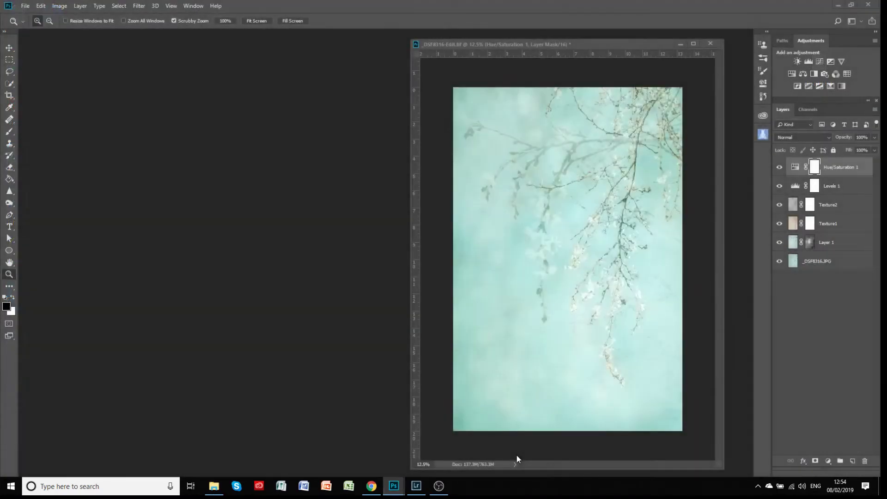
pyautogui.moveTo(393, 486)
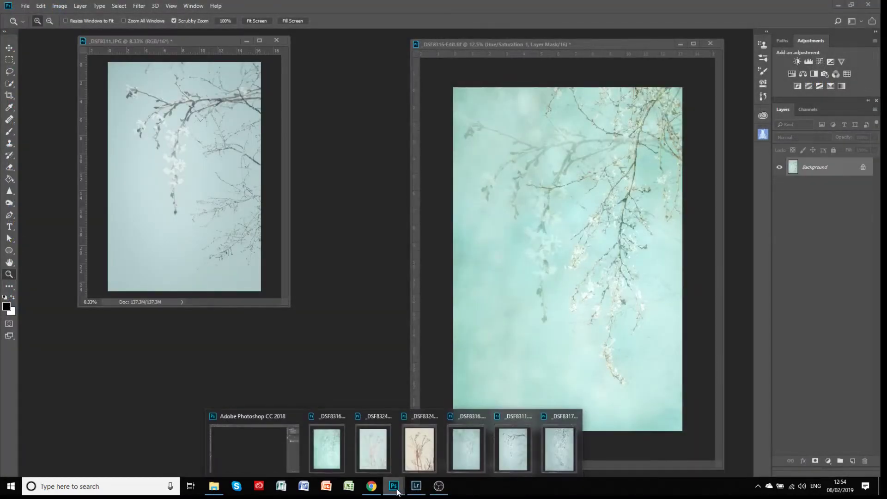
pyautogui.click(464, 457)
pyautogui.moveTo(204, 182); pyautogui.dragTo(187, 192)
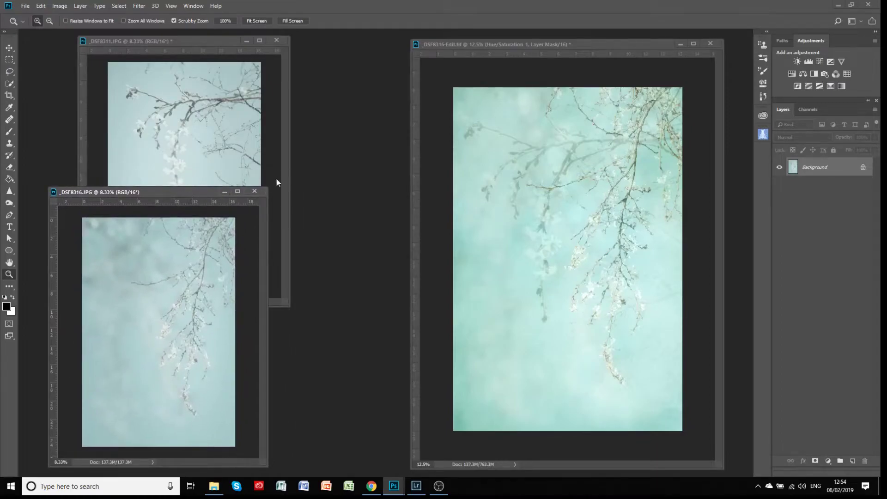
pyautogui.click(182, 40)
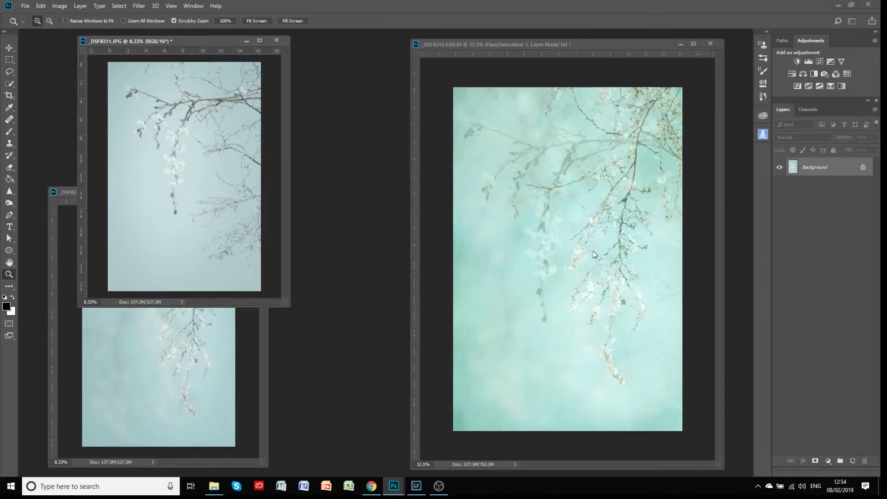
pyautogui.click(605, 44)
pyautogui.moveTo(583, 42); pyautogui.dragTo(561, 40)
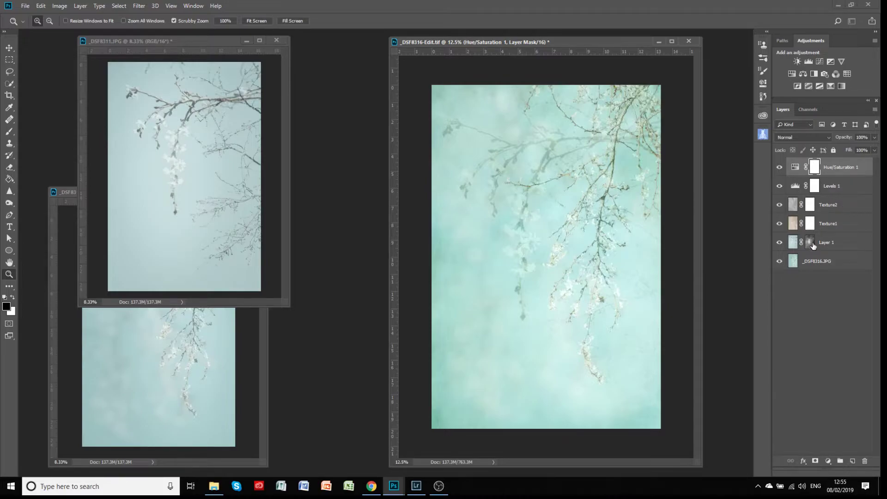
# Step: Check Layer 1's blend mode in _DSF8316-Edit.tif, hide every layer except _DSF8316.JPG, and select that base layer
pyautogui.click(829, 245)
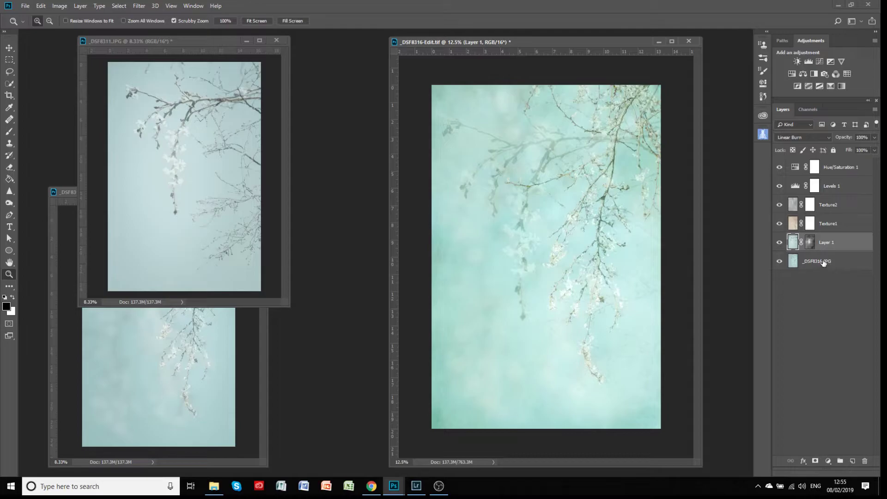
pyautogui.keyDown('alt'); pyautogui.click(779, 262); pyautogui.keyUp('alt')
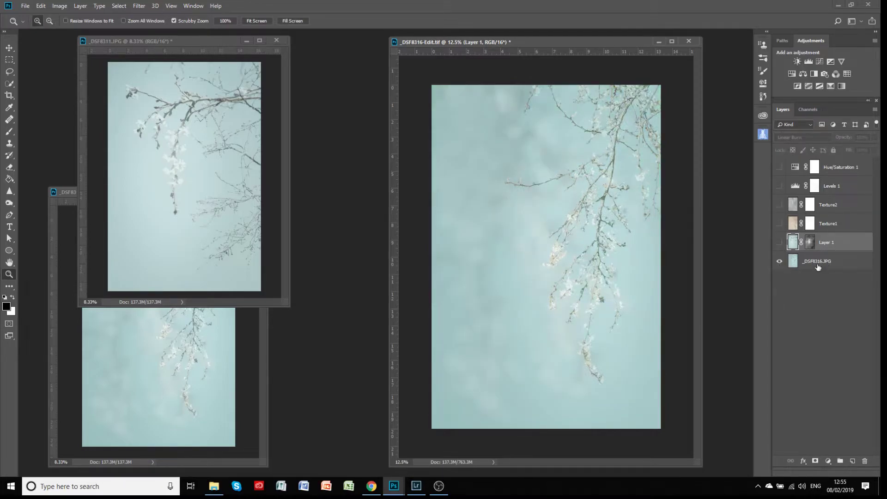
pyautogui.click(820, 262)
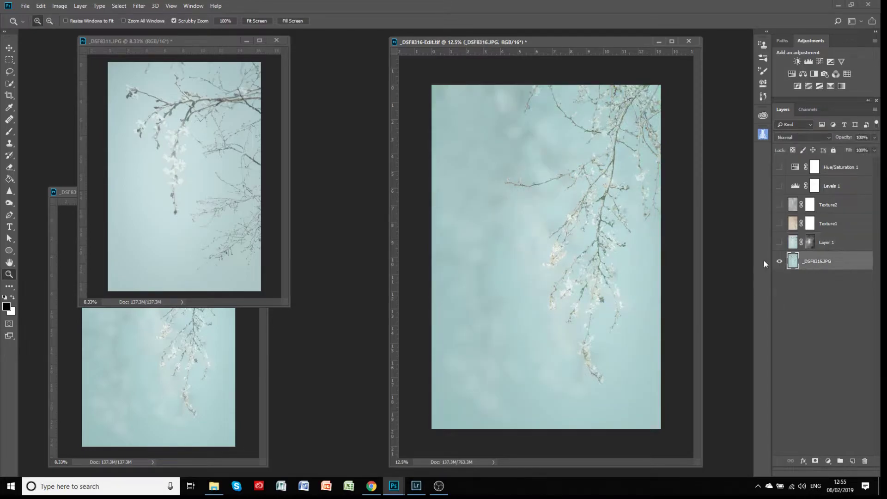
# Step: Put the _DSF8316.JPG photo window away, enlarge the _DSF8316-Edit.tif window and place it beside the _DSF8311.JPG photo
pyautogui.click(65, 197)
pyautogui.click(228, 189)
pyautogui.click(245, 40)
pyautogui.moveTo(522, 41); pyautogui.dragTo(410, 40)
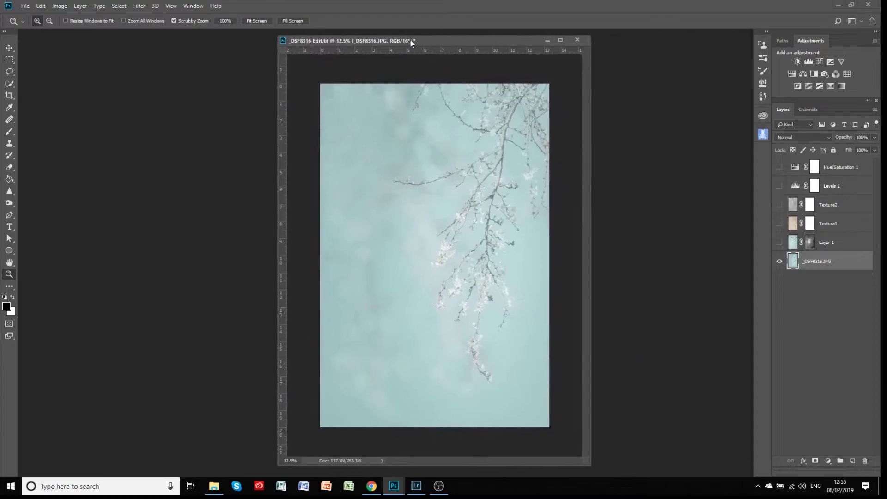
pyautogui.moveTo(590, 467); pyautogui.dragTo(614, 468)
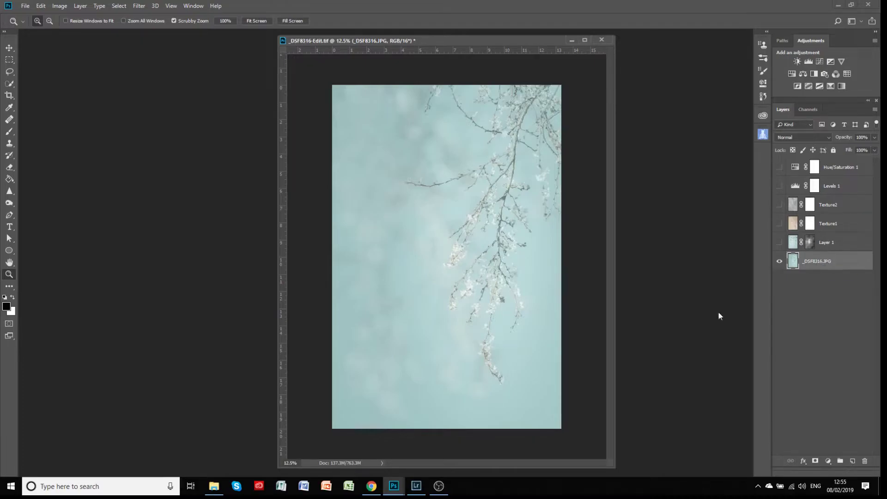
pyautogui.moveTo(395, 493)
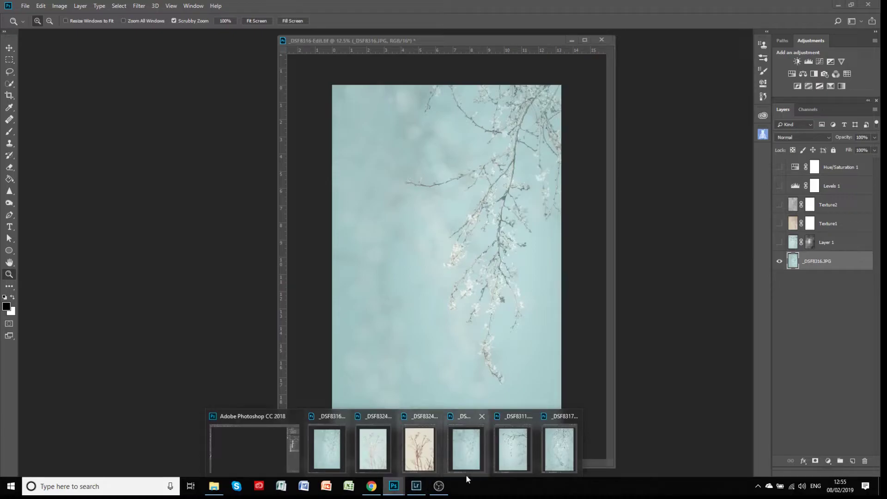
pyautogui.click(503, 456)
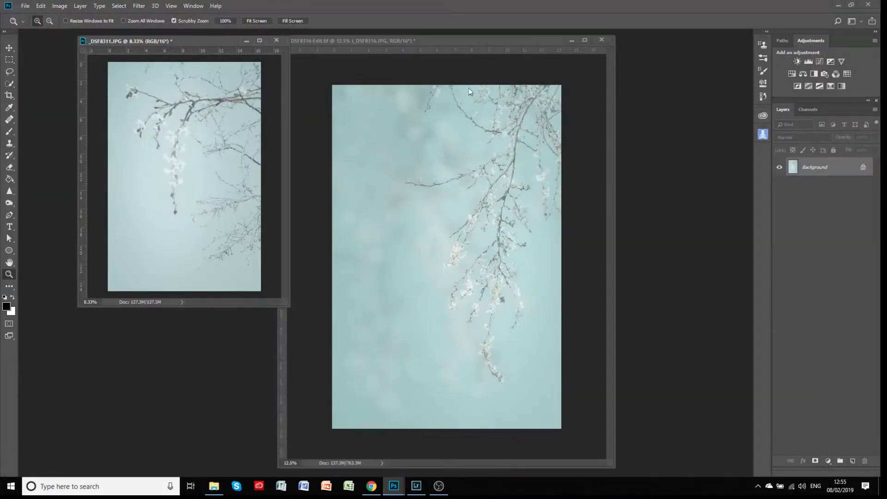
pyautogui.click(467, 44)
pyautogui.moveTo(406, 40); pyautogui.dragTo(430, 40)
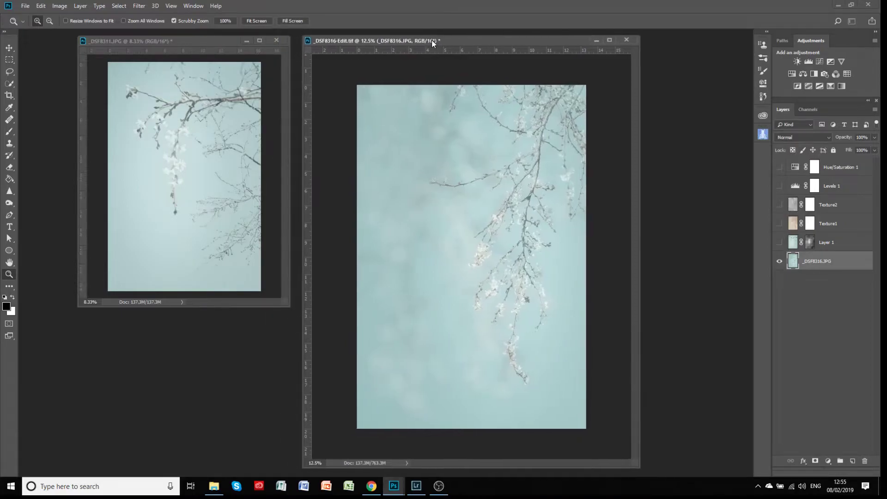
pyautogui.click(9, 49)
pyautogui.moveTo(133, 231); pyautogui.dragTo(431, 278)
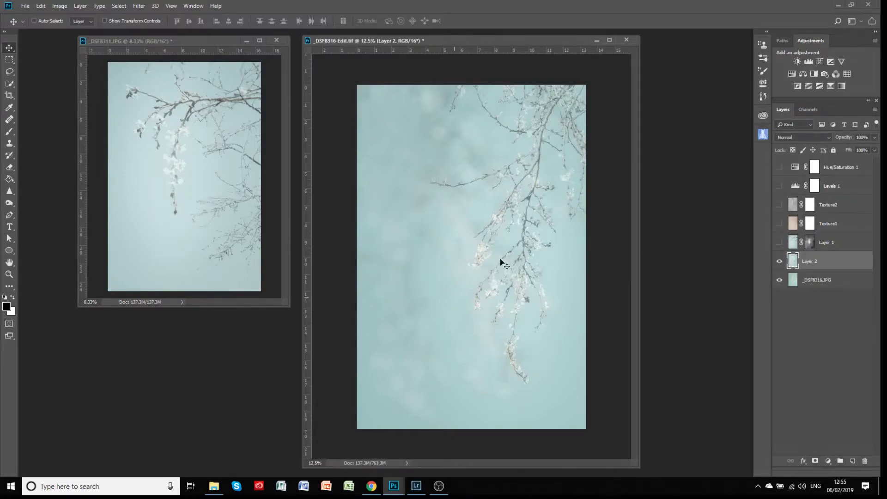
pyautogui.click(779, 262)
pyautogui.click(866, 461)
# Step: Copy the _DSF8311.JPG photo into the _DSF8316-Edit.tif composite as a new layer above the base photo and roughly align it with the canvas
pyautogui.moveTo(191, 222); pyautogui.dragTo(486, 239)
pyautogui.click(806, 262)
pyautogui.moveTo(512, 209); pyautogui.dragTo(464, 296)
# Step: Reposition Layer 2 with Free Transform and enlarge it slightly so it covers the whole canvas
pyautogui.press('ctrl')
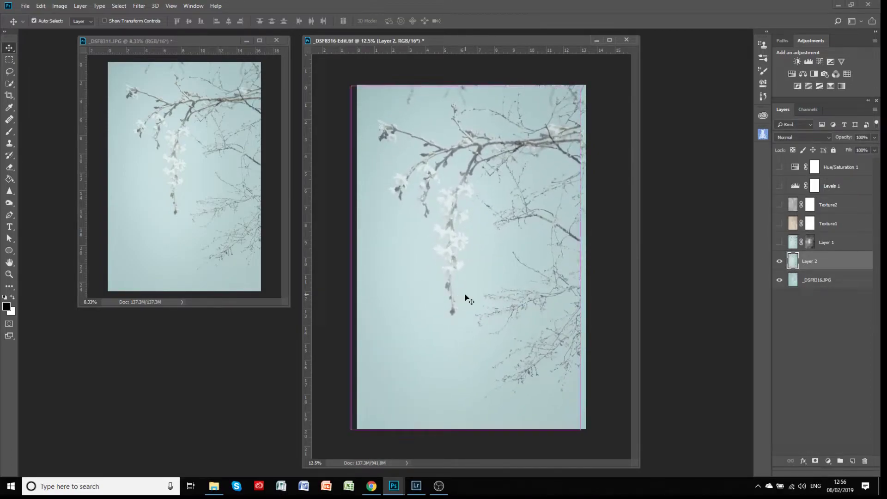
pyautogui.hotkey('ctrl', 't')
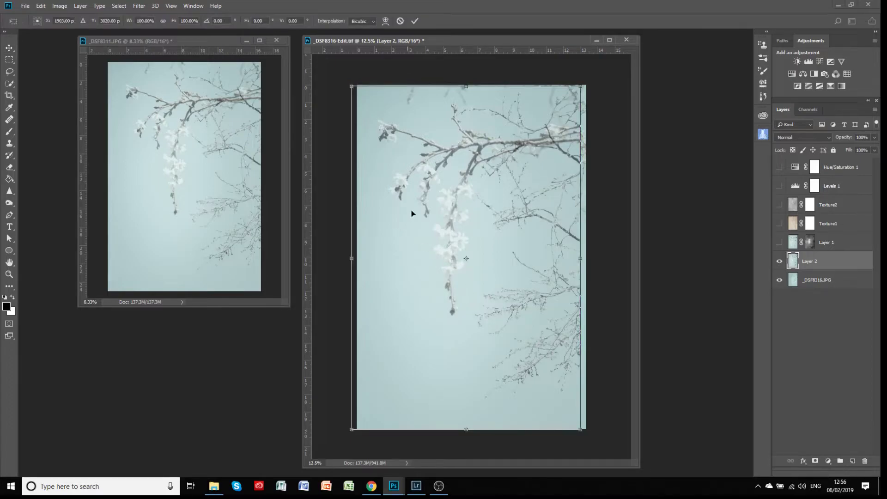
pyautogui.moveTo(442, 155); pyautogui.dragTo(445, 153)
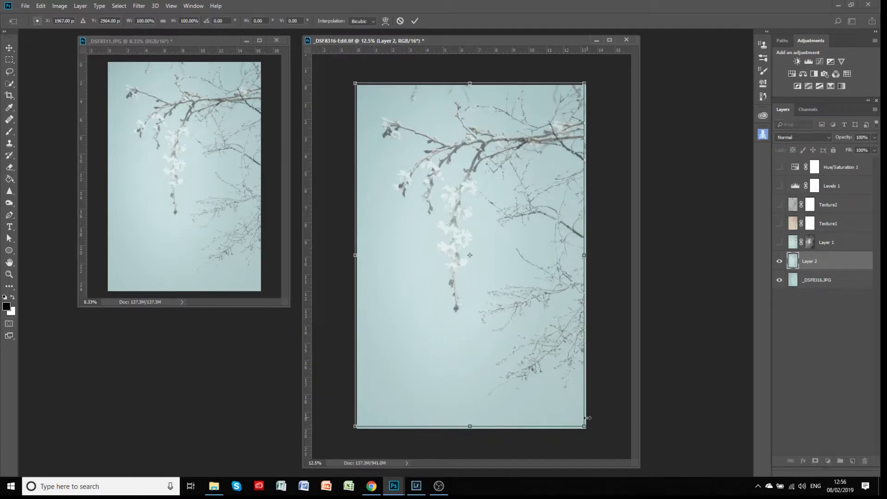
pyautogui.moveTo(584, 427); pyautogui.dragTo(588, 430)
pyautogui.click(414, 22)
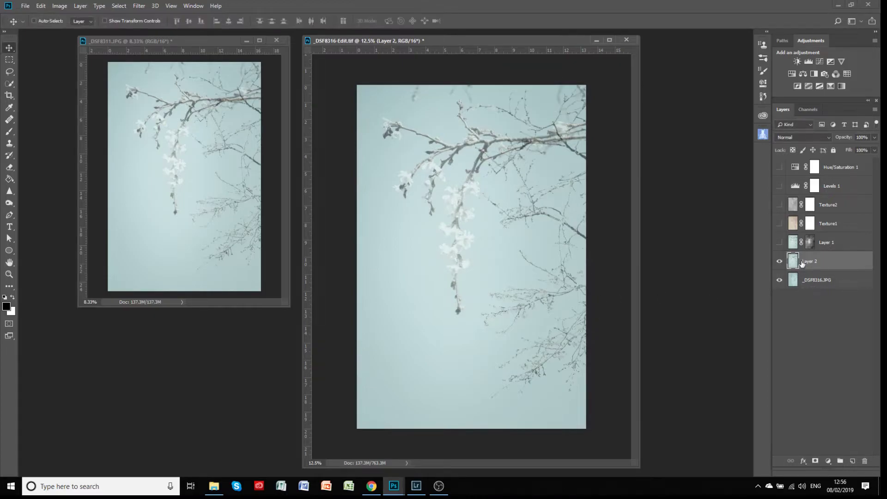
# Step: Compare the new Layer 2 with the existing Layer 1, check Layer 1's blend mode, and hide Layer 1 again with Layer 2 selected
pyautogui.click(778, 242)
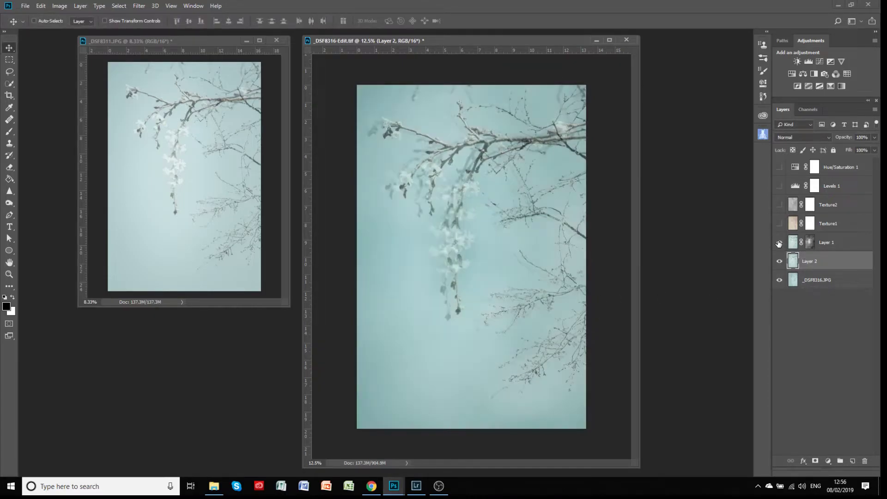
pyautogui.click(779, 261)
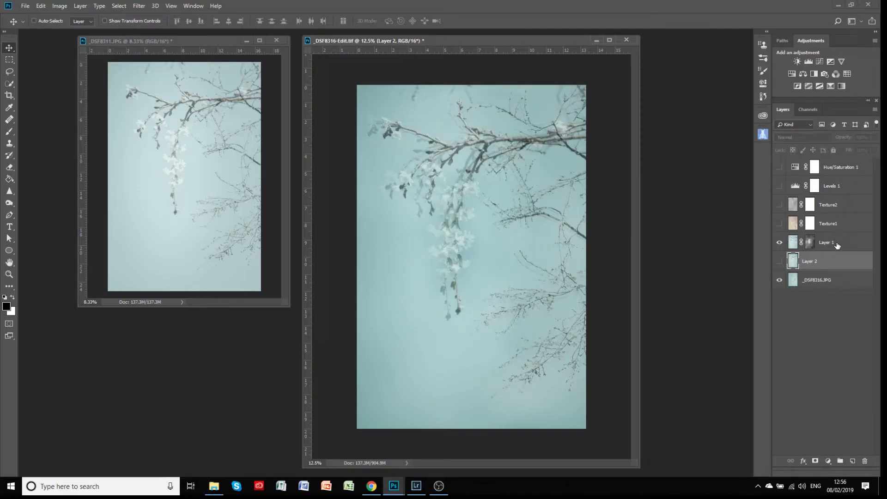
pyautogui.click(837, 244)
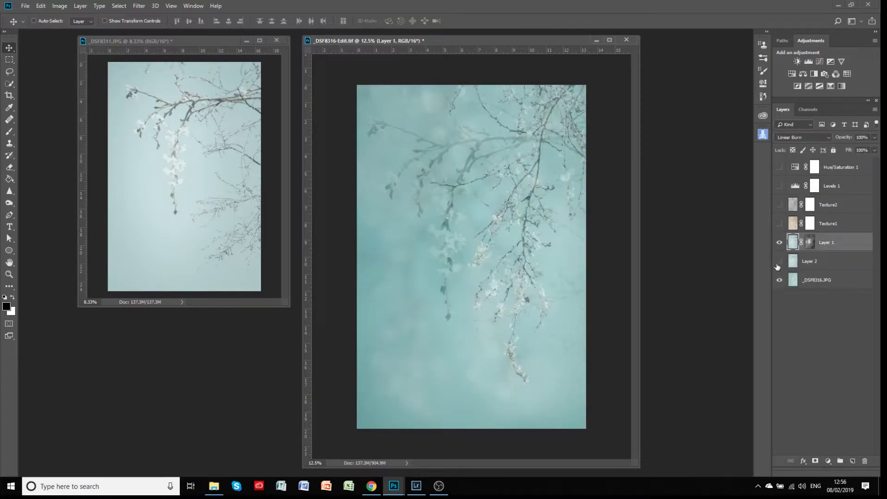
pyautogui.click(780, 242)
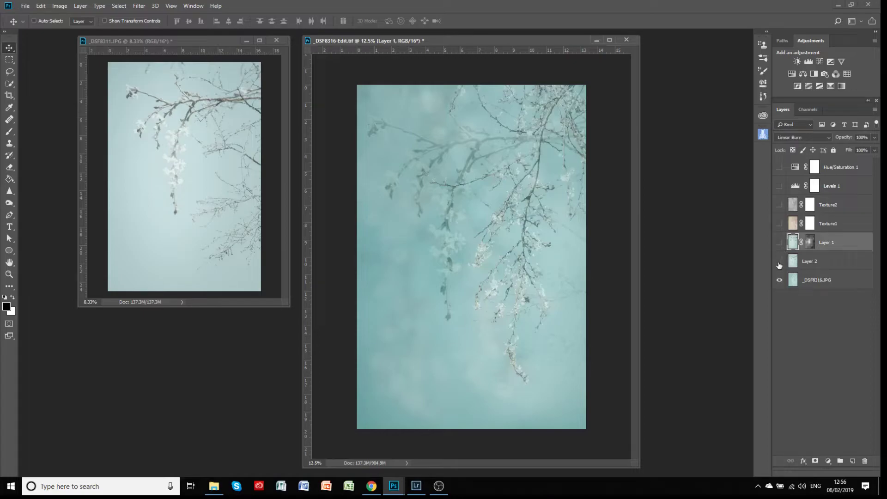
pyautogui.click(816, 262)
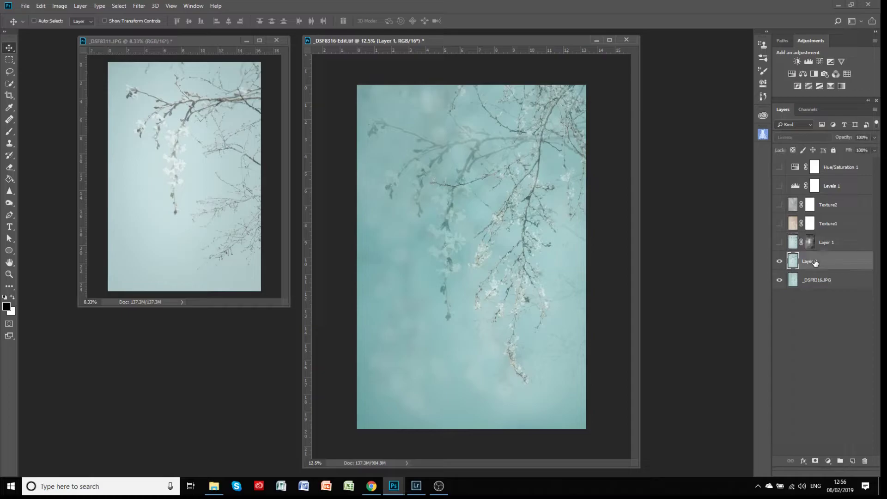
# Step: Try the Linear Burn and Multiply blend modes on Layer 2, and settle on Linear Burn
pyautogui.click(789, 138)
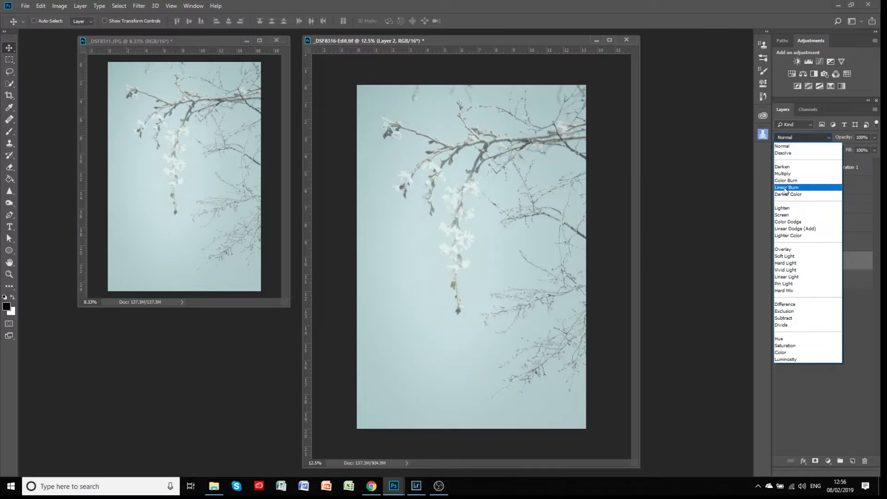
pyautogui.click(785, 188)
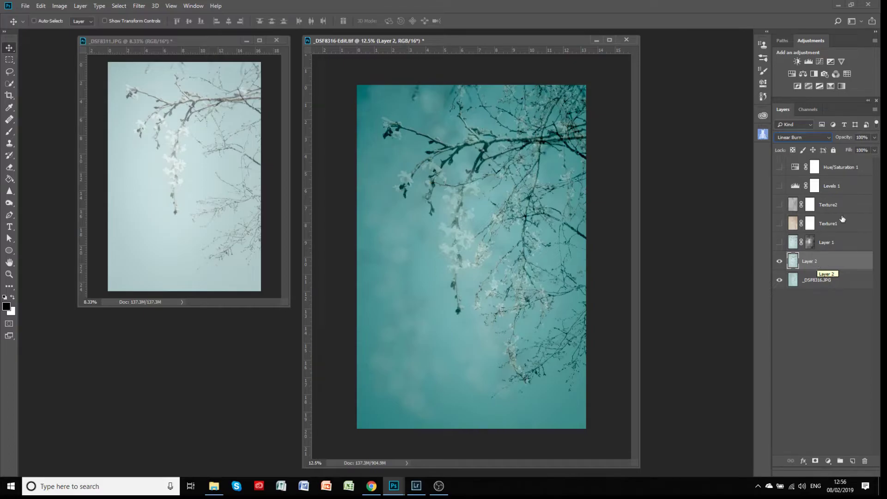
pyautogui.click(795, 139)
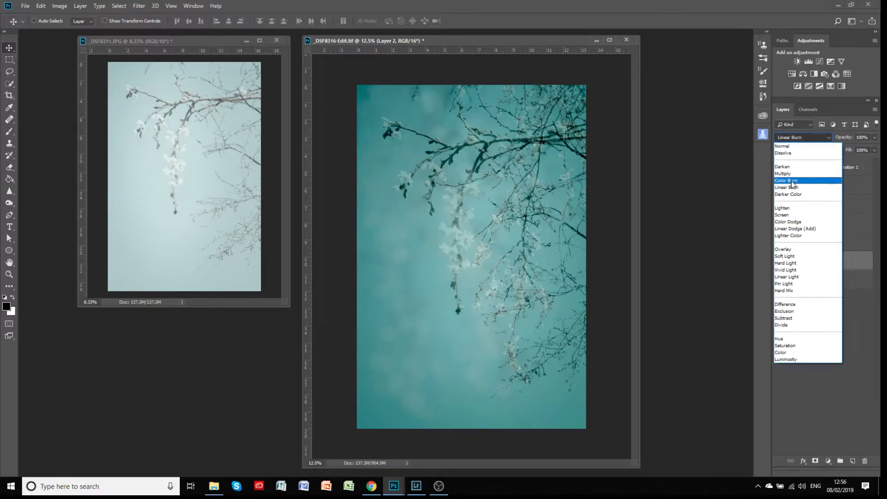
pyautogui.click(791, 174)
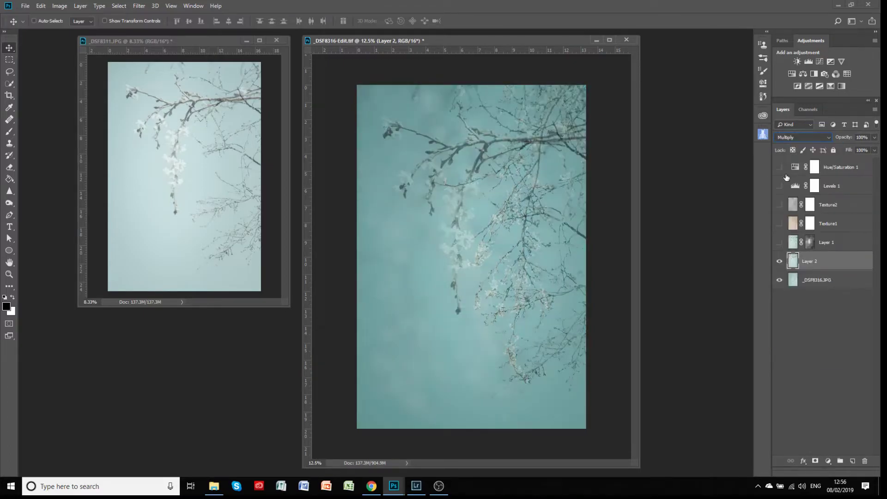
pyautogui.click(791, 137)
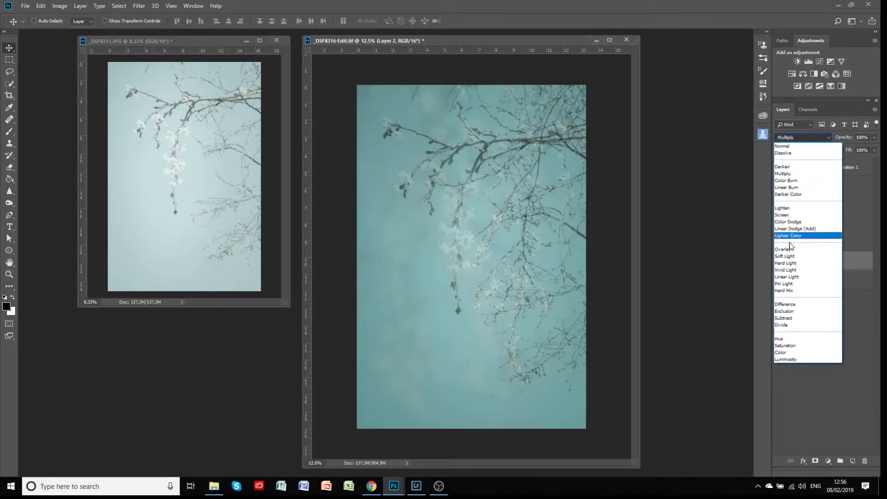
pyautogui.click(794, 187)
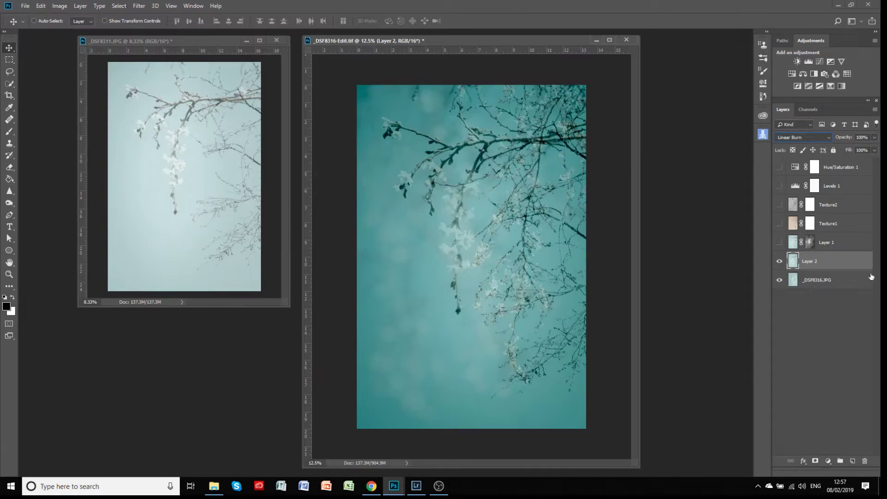
# Step: Add a layer mask to Layer 2 and activate the Brush tool, checking its 1000 px Soft Round preset
pyautogui.click(815, 461)
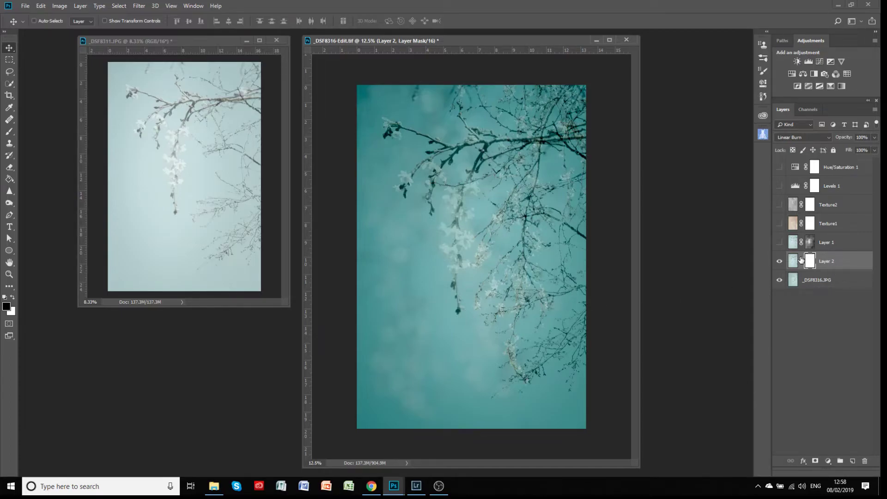
pyautogui.click(10, 131)
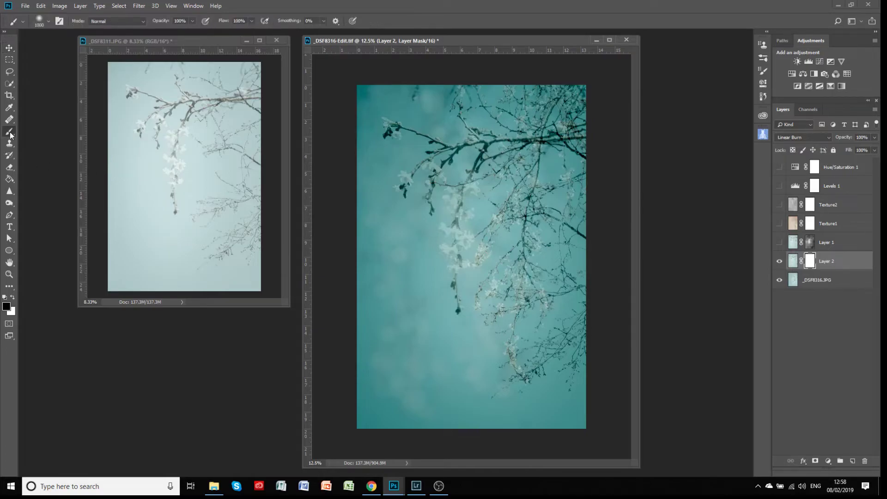
pyautogui.click(760, 59)
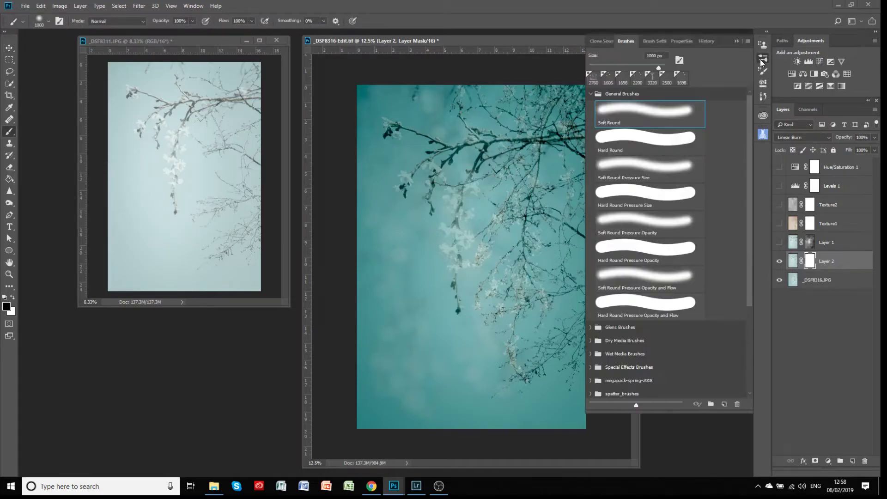
pyautogui.click(735, 39)
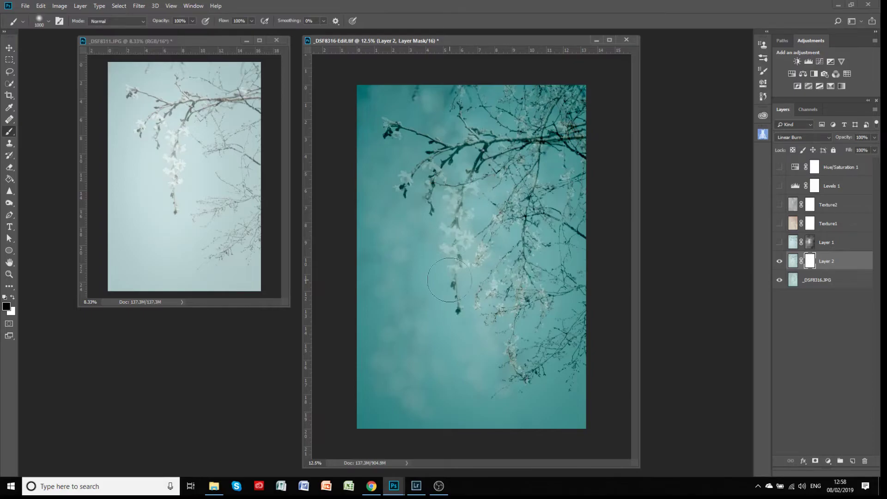
# Step: Reset the foreground and background colours to the defaults and swap them, leaving black as the foreground colour for mask painting
pyautogui.click(4, 298)
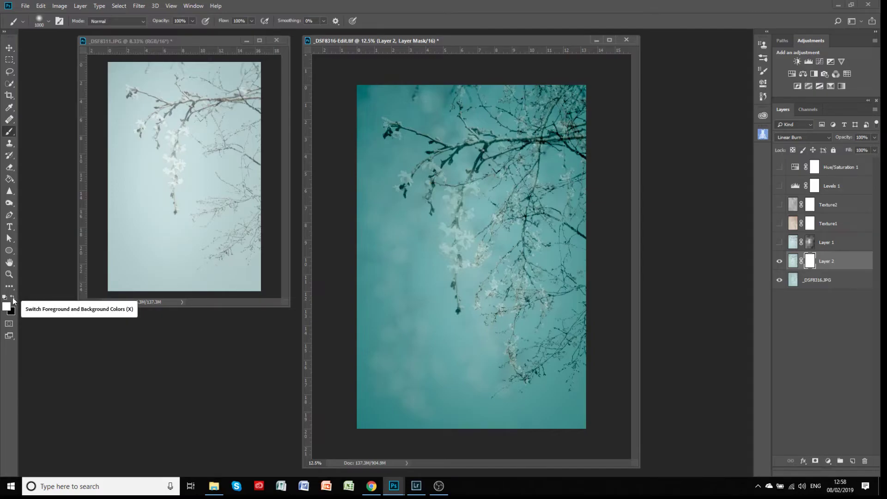
pyautogui.click(14, 298)
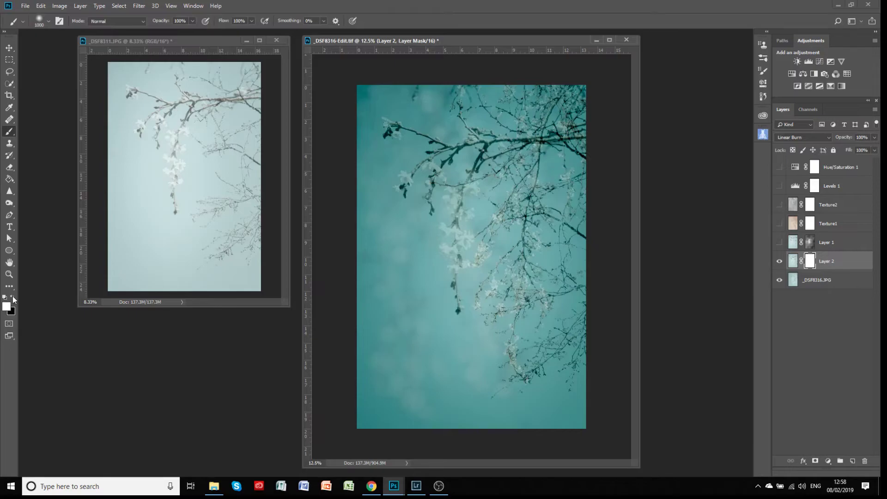
pyautogui.press('x')
pyautogui.press('x')
pyautogui.press('x')
# Step: Set the brush opacity to 48% and flow to 50%, and paint black on Layer 2's mask to fade its branches
pyautogui.click(193, 21)
pyautogui.moveTo(173, 32); pyautogui.dragTo(171, 32)
pyautogui.click(251, 21)
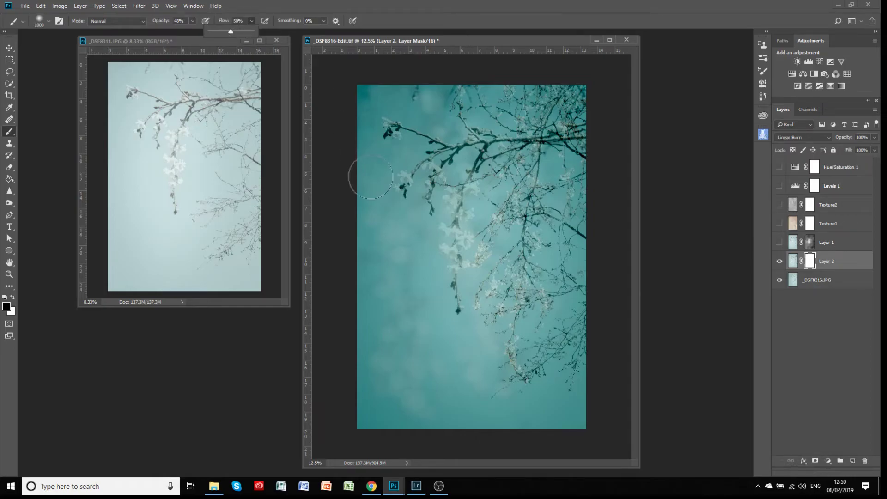
pyautogui.moveTo(534, 129)
pyautogui.mouseDown()
pyautogui.moveTo(542, 104)
pyautogui.moveTo(507, 95)
pyautogui.moveTo(573, 114)
pyautogui.moveTo(574, 127)
pyautogui.moveTo(539, 149)
pyautogui.moveTo(582, 168)
pyautogui.moveTo(556, 184)
pyautogui.moveTo(474, 130)
pyautogui.moveTo(435, 133)
pyautogui.moveTo(405, 149)
pyautogui.moveTo(477, 113)
pyautogui.moveTo(379, 96)
pyautogui.moveTo(429, 117)
pyautogui.moveTo(393, 144)
pyautogui.moveTo(395, 171)
pyautogui.moveTo(370, 194)
pyautogui.moveTo(380, 205)
pyautogui.moveTo(409, 195)
pyautogui.moveTo(407, 208)
pyautogui.moveTo(459, 152)
pyautogui.moveTo(492, 152)
pyautogui.moveTo(498, 195)
pyautogui.moveTo(510, 211)
pyautogui.moveTo(530, 213)
pyautogui.moveTo(483, 205)
pyautogui.moveTo(509, 246)
pyautogui.moveTo(483, 296)
pyautogui.moveTo(495, 318)
pyautogui.moveTo(535, 306)
pyautogui.moveTo(564, 265)
pyautogui.moveTo(525, 273)
pyautogui.moveTo(510, 292)
pyautogui.moveTo(535, 265)
pyautogui.moveTo(530, 235)
pyautogui.moveTo(576, 179)
pyautogui.moveTo(557, 158)
pyautogui.moveTo(551, 247)
pyautogui.moveTo(569, 247)
pyautogui.moveTo(572, 320)
pyautogui.moveTo(542, 358)
pyautogui.moveTo(540, 379)
pyautogui.moveTo(549, 413)
pyautogui.moveTo(573, 411)
pyautogui.moveTo(555, 378)
pyautogui.moveTo(500, 373)
pyautogui.moveTo(471, 346)
pyautogui.moveTo(482, 368)
pyautogui.moveTo(465, 337)
pyautogui.moveTo(426, 340)
pyautogui.moveTo(443, 318)
pyautogui.moveTo(415, 271)
pyautogui.moveTo(418, 252)
pyautogui.moveTo(422, 273)
pyautogui.moveTo(356, 259)
pyautogui.moveTo(355, 378)
pyautogui.moveTo(459, 411)
pyautogui.moveTo(545, 418)
pyautogui.moveTo(583, 357)
pyautogui.moveTo(529, 380)
pyautogui.moveTo(489, 416)
pyautogui.moveTo(437, 362)
pyautogui.moveTo(570, 357)
pyautogui.mouseUp()
pyautogui.moveTo(556, 275)
pyautogui.mouseDown()
pyautogui.moveTo(507, 263)
pyautogui.moveTo(540, 253)
pyautogui.moveTo(543, 218)
pyautogui.moveTo(528, 196)
pyautogui.moveTo(564, 220)
pyautogui.moveTo(518, 177)
pyautogui.moveTo(557, 166)
pyautogui.moveTo(586, 119)
pyautogui.moveTo(556, 106)
pyautogui.moveTo(522, 119)
pyautogui.moveTo(482, 113)
pyautogui.moveTo(490, 119)
pyautogui.moveTo(403, 92)
pyautogui.moveTo(371, 108)
pyautogui.moveTo(361, 129)
pyautogui.moveTo(429, 130)
pyautogui.moveTo(496, 140)
pyautogui.mouseUp()
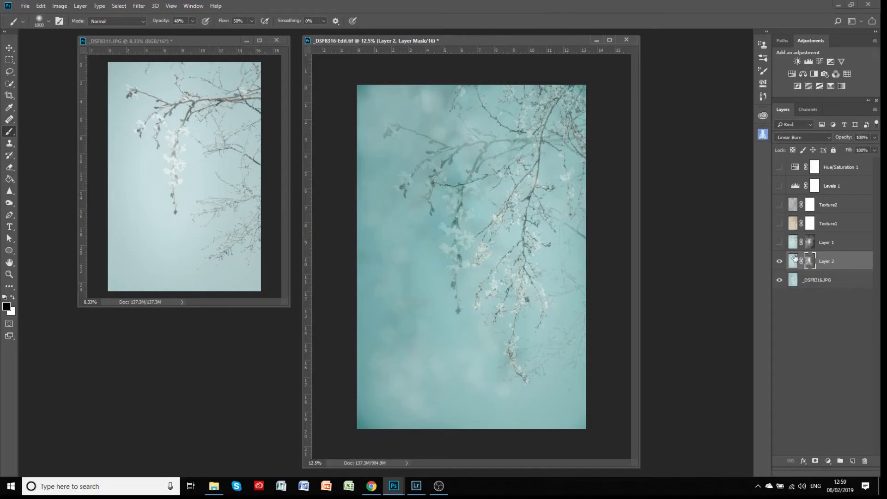
# Step: Show Layer 1 again and delete the practice Layer 2
pyautogui.click(779, 242)
pyautogui.click(779, 261)
pyautogui.click(793, 261)
pyautogui.click(865, 462)
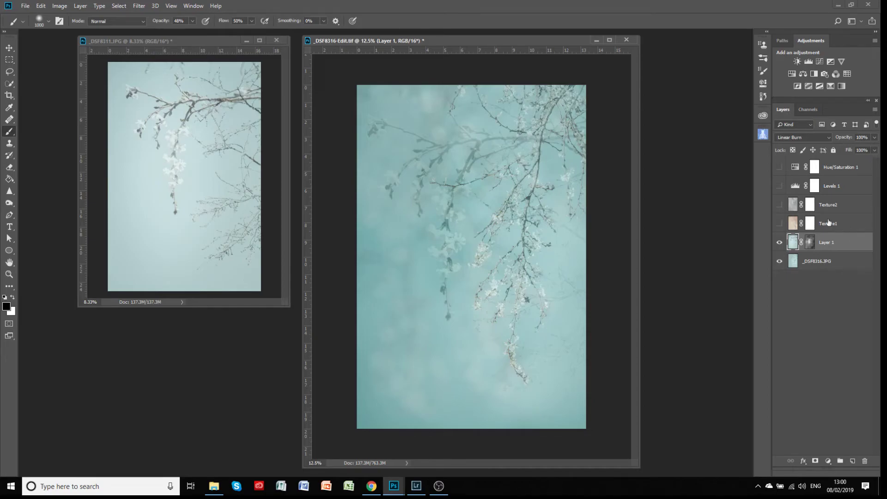
# Step: Show the Texture1 and Texture2 layers, and hide Layer 1 and the _DSF8316.JPG base layer to isolate the textures
pyautogui.click(779, 224)
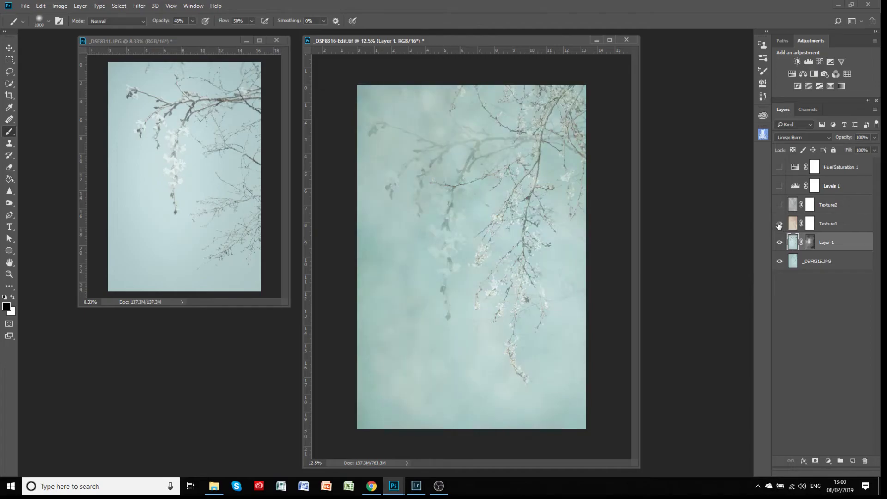
pyautogui.click(779, 204)
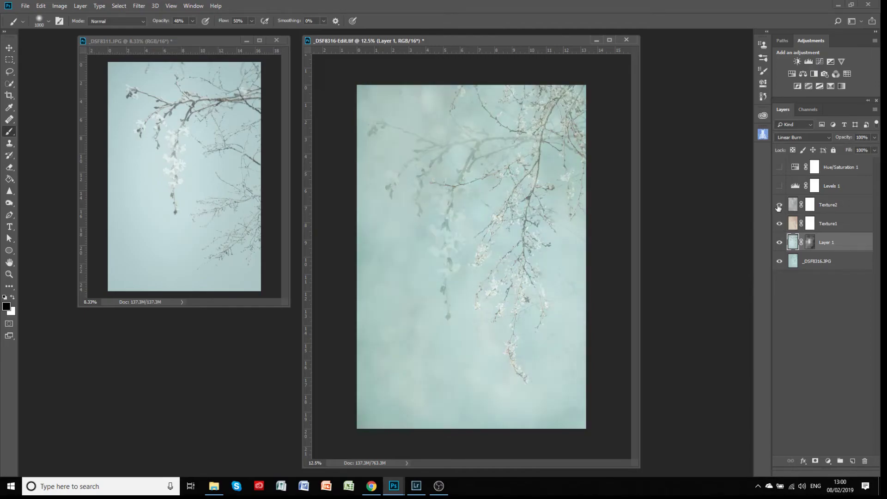
pyautogui.click(779, 242)
pyautogui.click(779, 261)
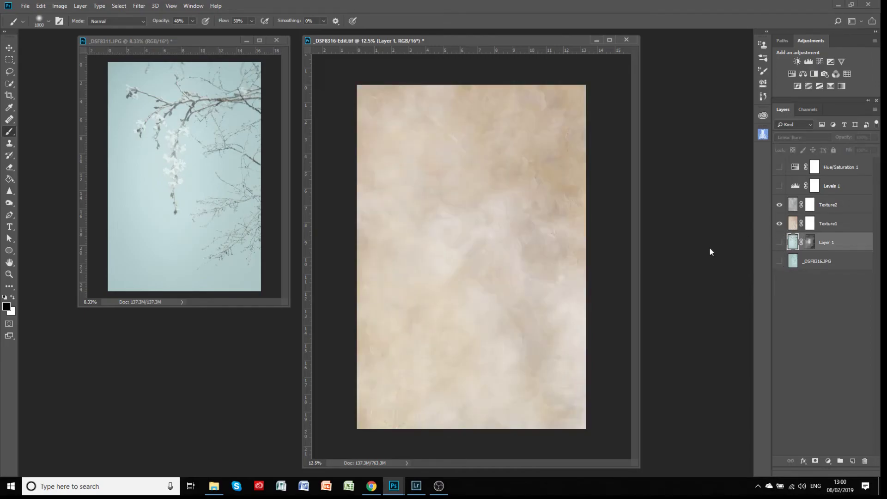
# Step: Examine the Texture1 surface up close and its blend mode, hide it, and check the Texture2 layer's blend settings
pyautogui.click(9, 274)
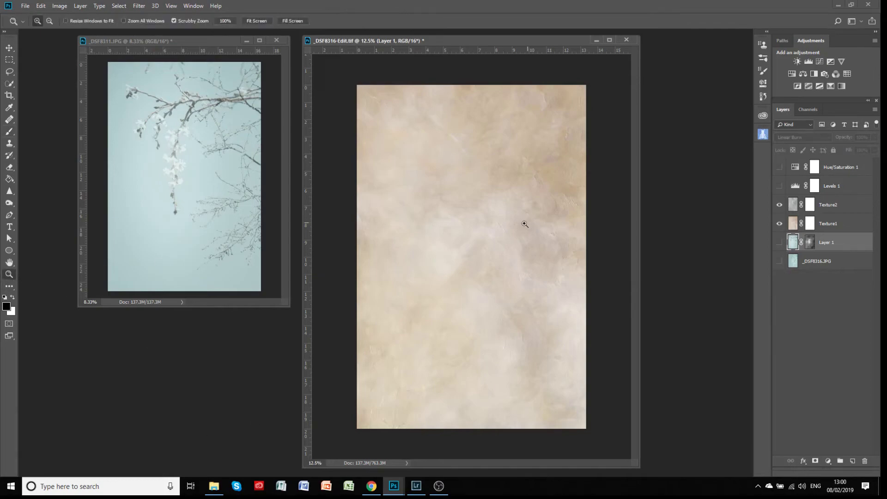
pyautogui.click(493, 255)
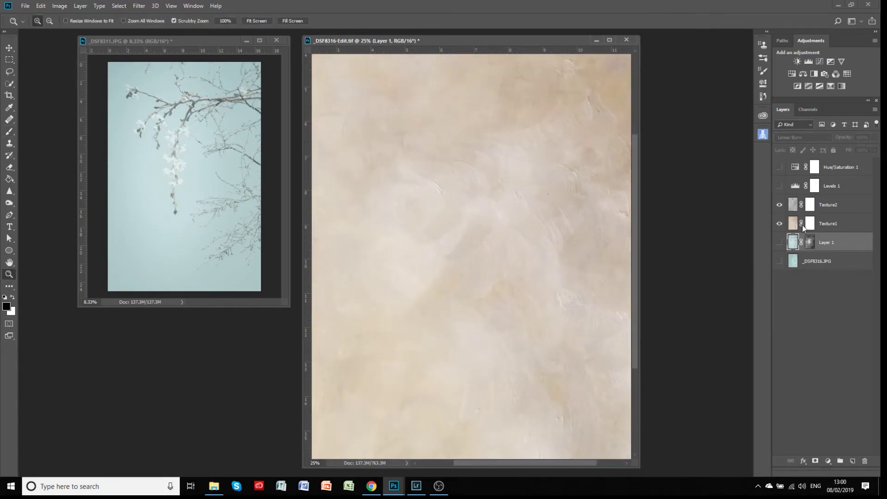
pyautogui.click(844, 227)
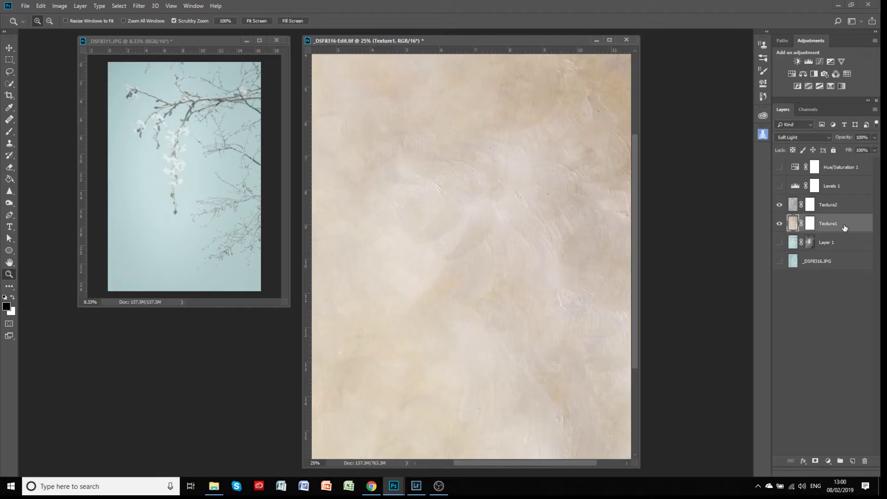
pyautogui.click(779, 224)
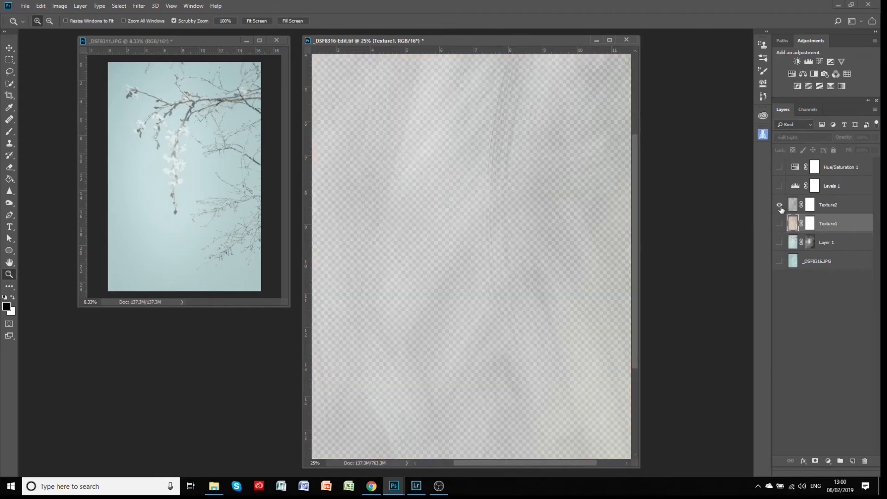
pyautogui.click(843, 210)
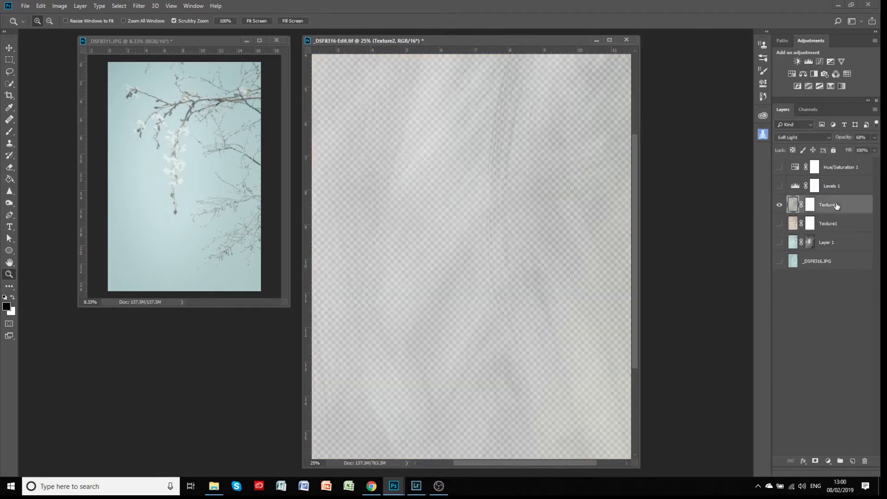
# Step: Set the Texture2 layer's opacity to 65%, and show Texture1, Layer 1 and the _DSF8316.JPG base layer again
pyautogui.click(874, 137)
pyautogui.moveTo(860, 148)
pyautogui.mouseDown()
pyautogui.moveTo(881, 157)
pyautogui.moveTo(863, 157)
pyautogui.mouseUp()
pyautogui.click(779, 224)
pyautogui.click(779, 242)
pyautogui.click(779, 261)
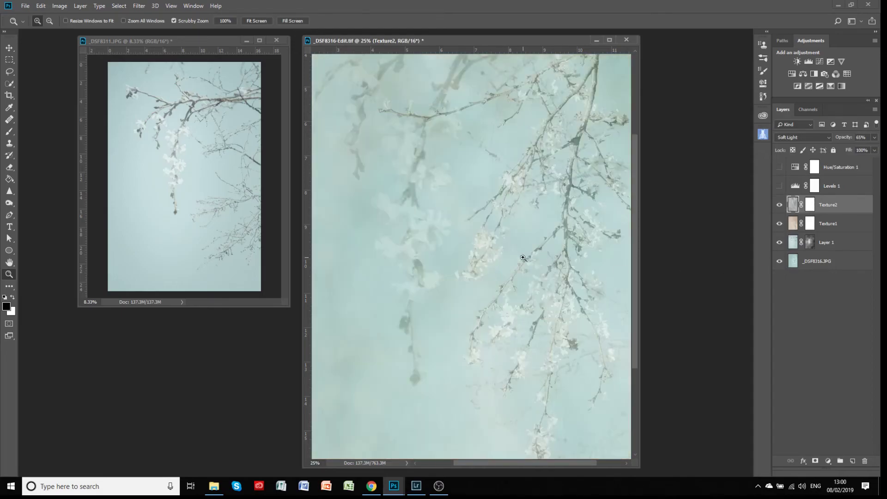
# Step: Zoom in on the blossoms to 66.7% to examine how the textures affect them
pyautogui.click(551, 307)
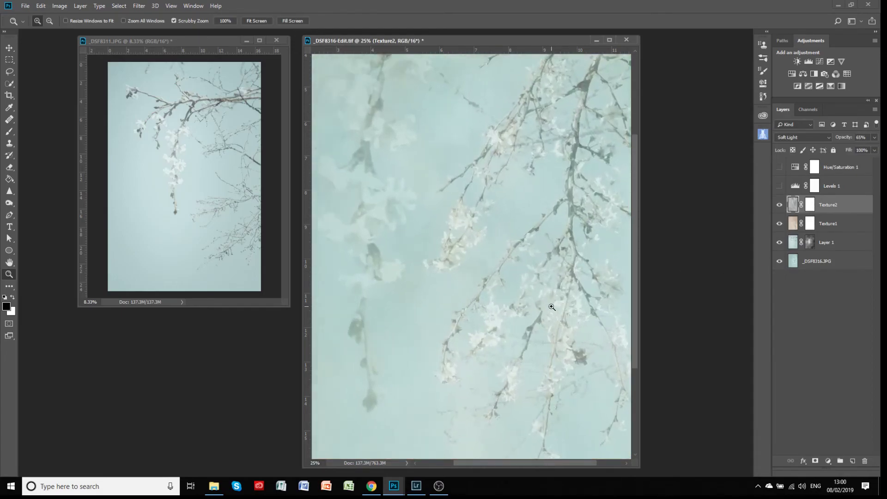
pyautogui.click(552, 307)
pyautogui.click(536, 299)
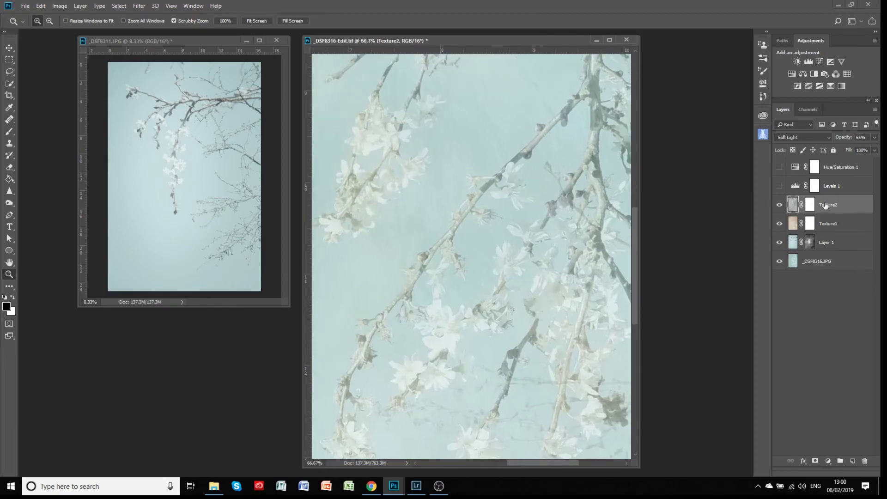
# Step: Compare the blossoms with and without the Texture2 and Texture1 layers, and leave both layers shown
pyautogui.click(780, 206)
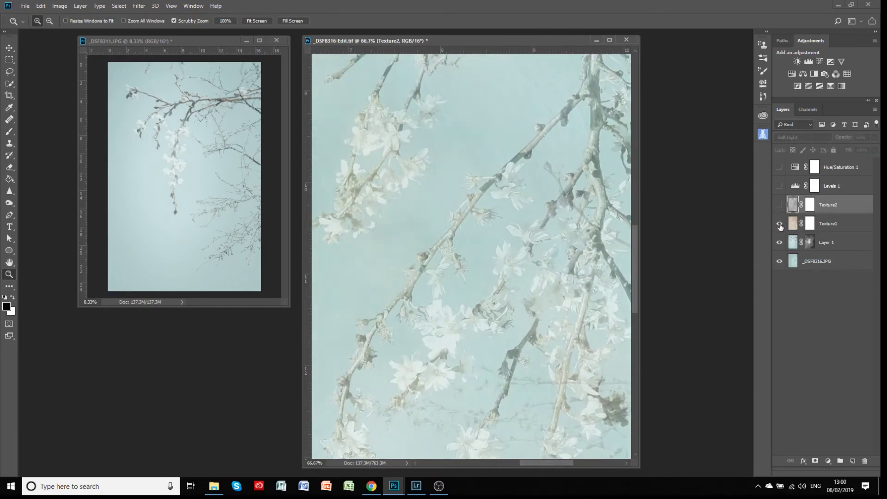
pyautogui.click(780, 225)
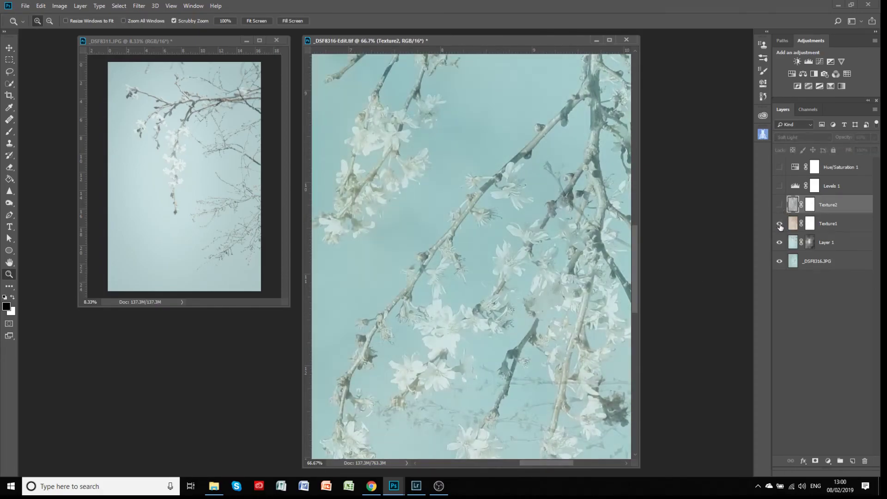
pyautogui.click(780, 225)
pyautogui.click(780, 206)
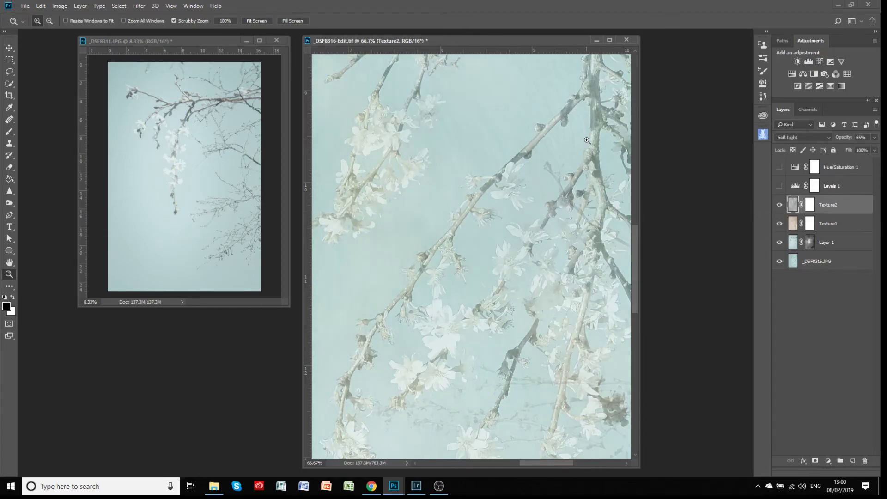
# Step: Show the Levels 1 adjustment layer over the whole blossom composite and raise its shadow input level slightly
pyautogui.hotkey('ctrl', '-')
pyautogui.hotkey('ctrl', '-')
pyautogui.hotkey('ctrl', '-')
pyautogui.hotkey('ctrl', '-')
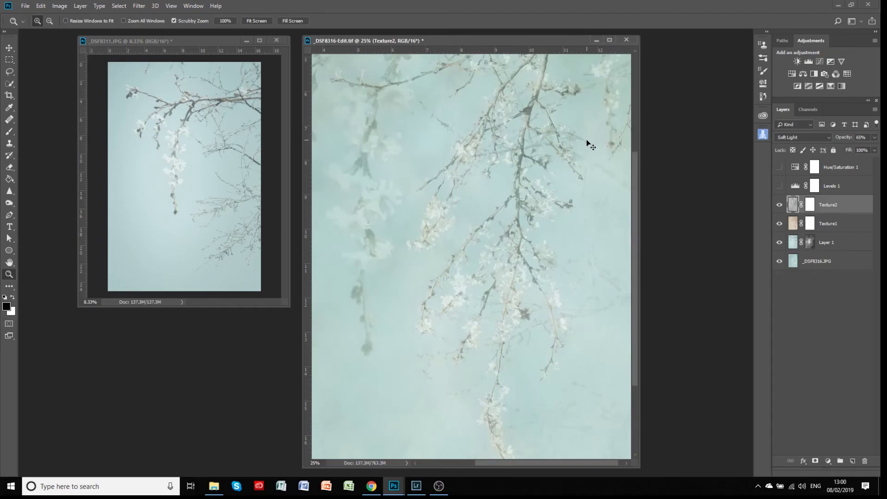
pyautogui.hotkey('ctrl', '-')
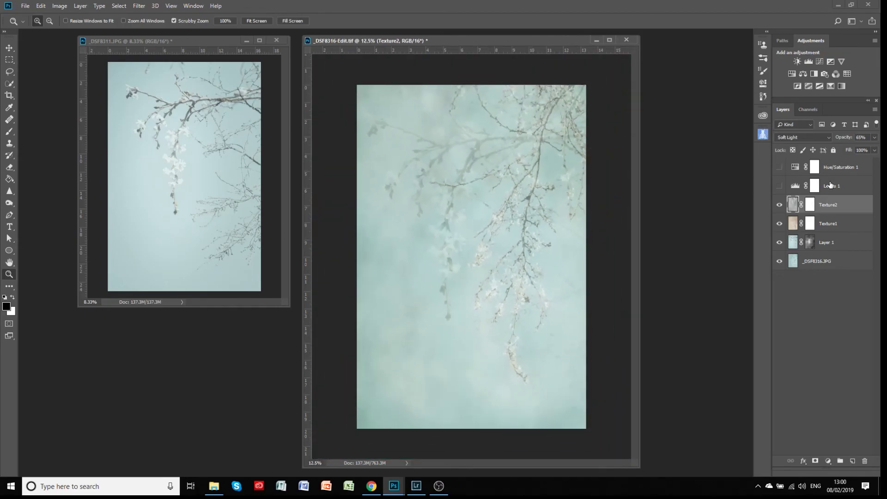
pyautogui.click(779, 185)
pyautogui.click(795, 188)
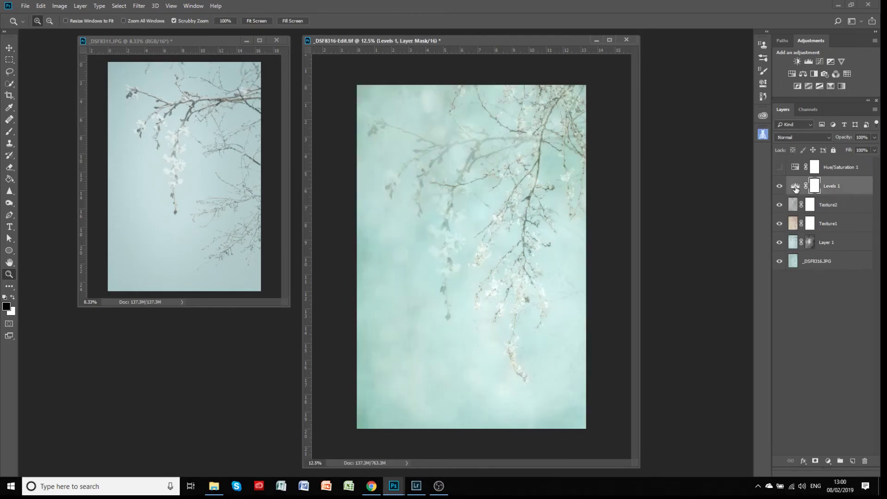
pyautogui.doubleClick(795, 187)
pyautogui.moveTo(530, 43); pyautogui.dragTo(458, 41)
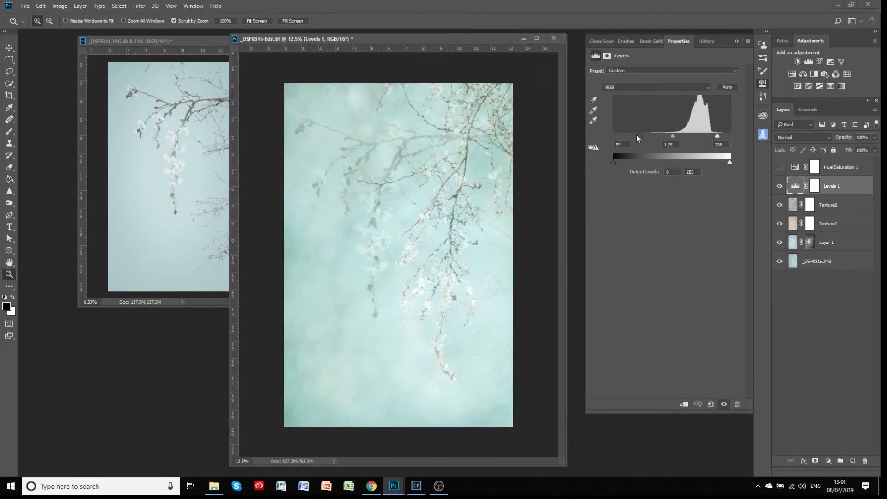
pyautogui.moveTo(639, 135); pyautogui.dragTo(646, 138)
pyautogui.click(736, 40)
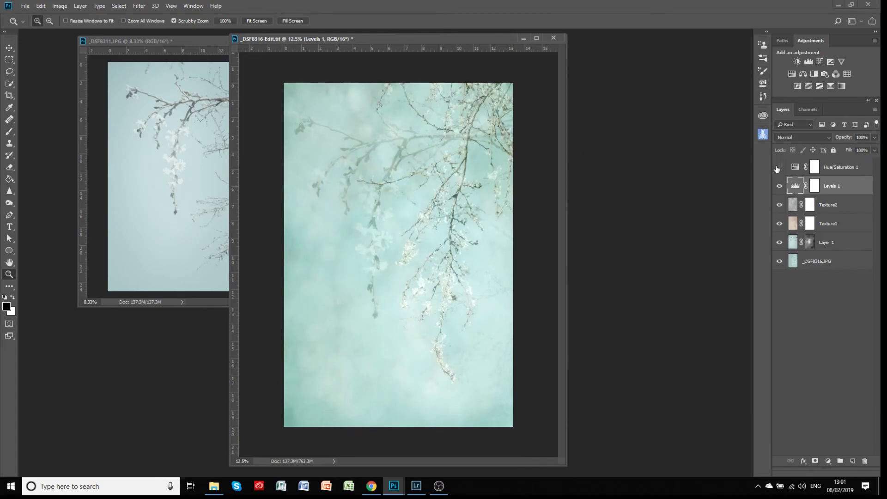
# Step: Show the Hue/Saturation 1 adjustment layer, comparing the composite with and without it, and check its saturation setting
pyautogui.click(777, 168)
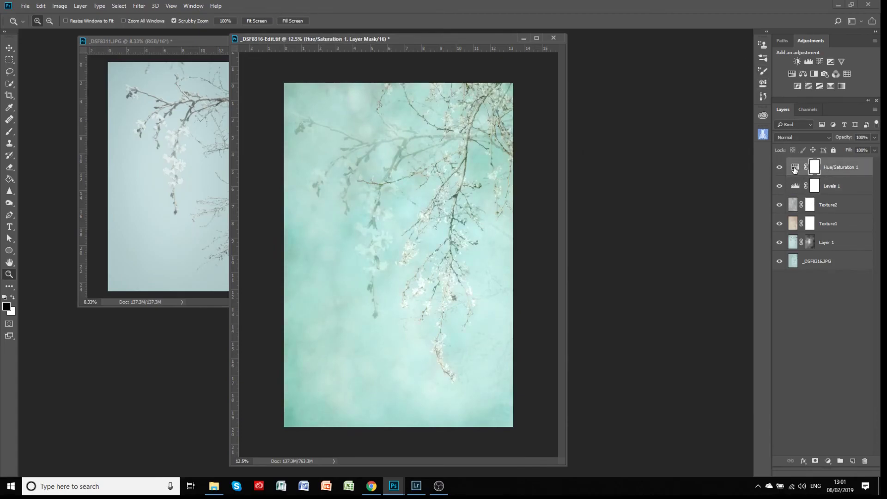
pyautogui.click(779, 169)
pyautogui.click(779, 168)
pyautogui.click(779, 169)
pyautogui.click(779, 168)
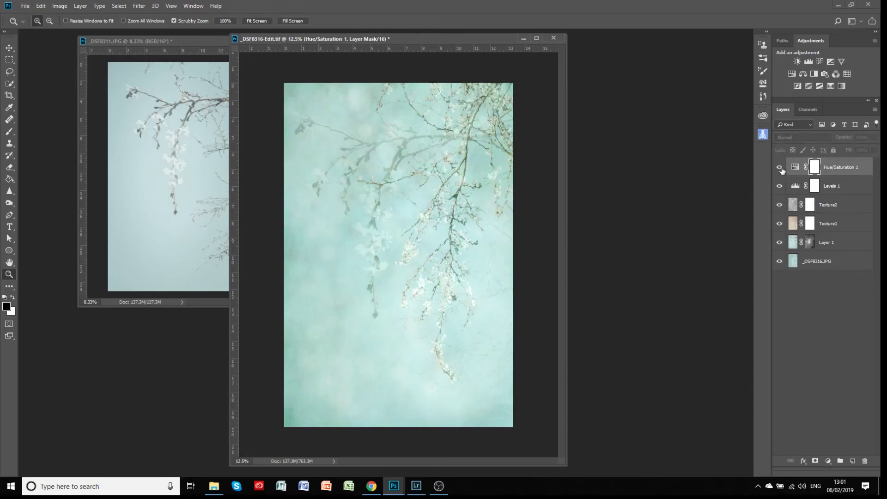
pyautogui.doubleClick(795, 167)
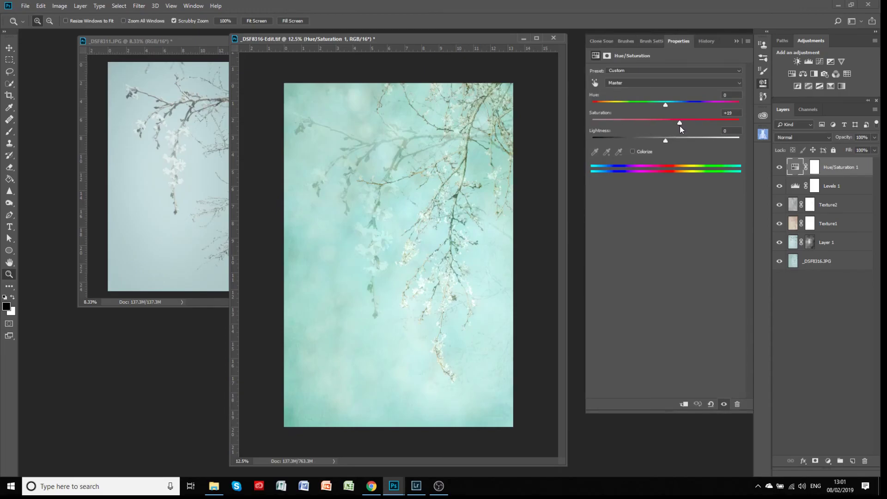
pyautogui.click(736, 40)
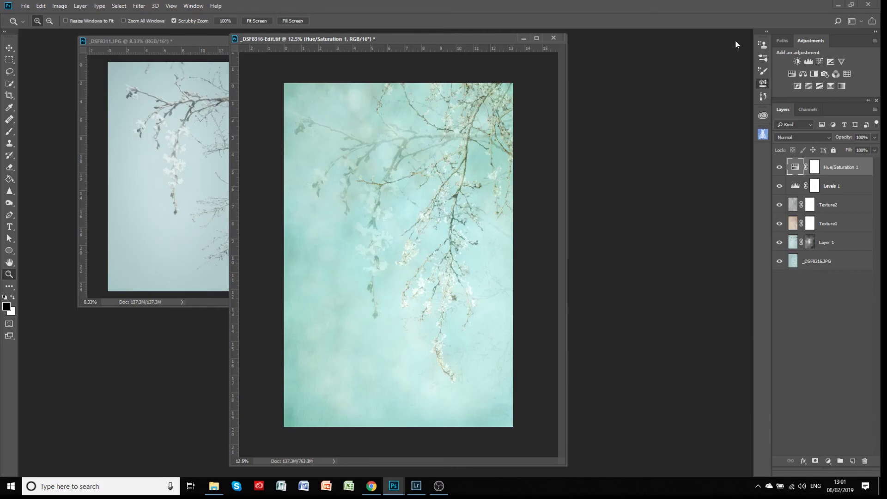
# Step: Minimize the _DSF8311.JPG window and place _DSF8324-Edit2.tif side by side with the blossom composite
pyautogui.moveTo(456, 37); pyautogui.dragTo(631, 40)
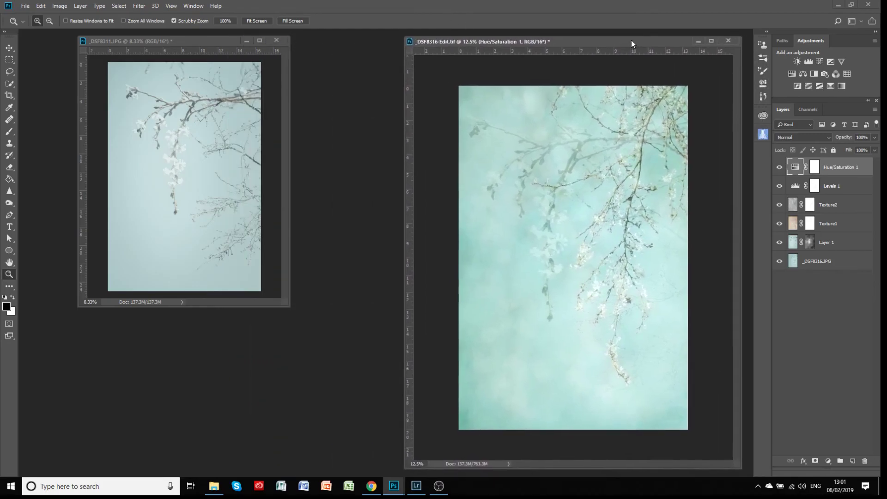
pyautogui.click(244, 41)
pyautogui.moveTo(393, 484)
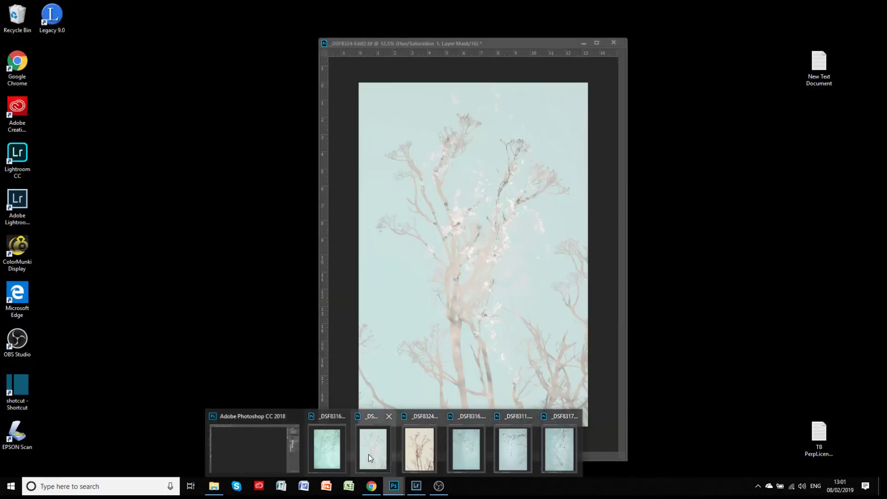
pyautogui.click(368, 453)
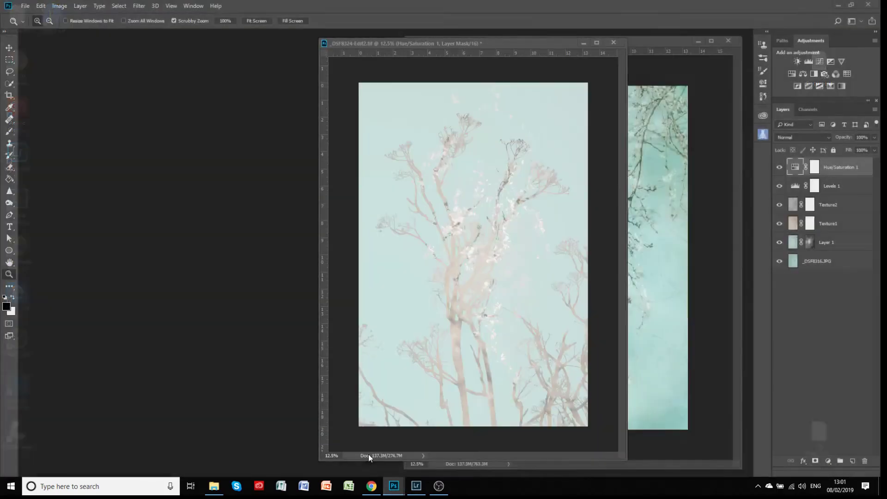
pyautogui.moveTo(512, 44); pyautogui.dragTo(250, 43)
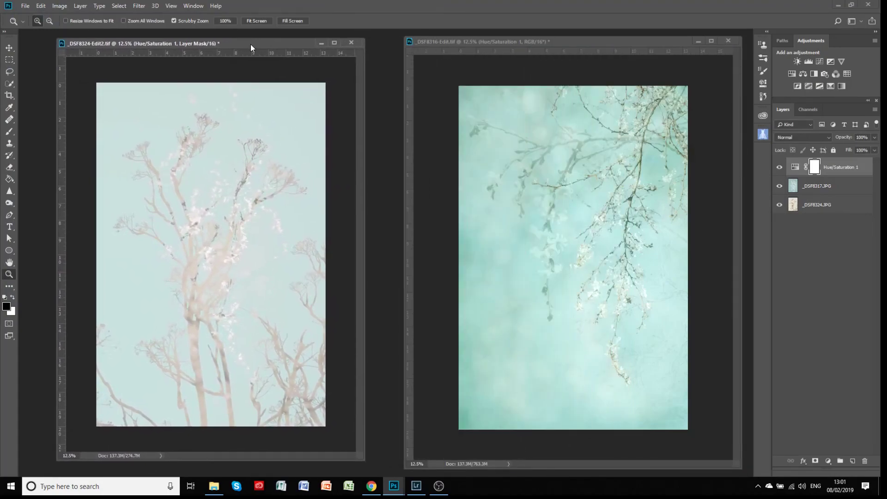
# Step: Compare the _DSF8324-Edit2.tif tree composite with and without its Hue/Saturation 1 adjustment, leaving that layer hidden
pyautogui.click(779, 167)
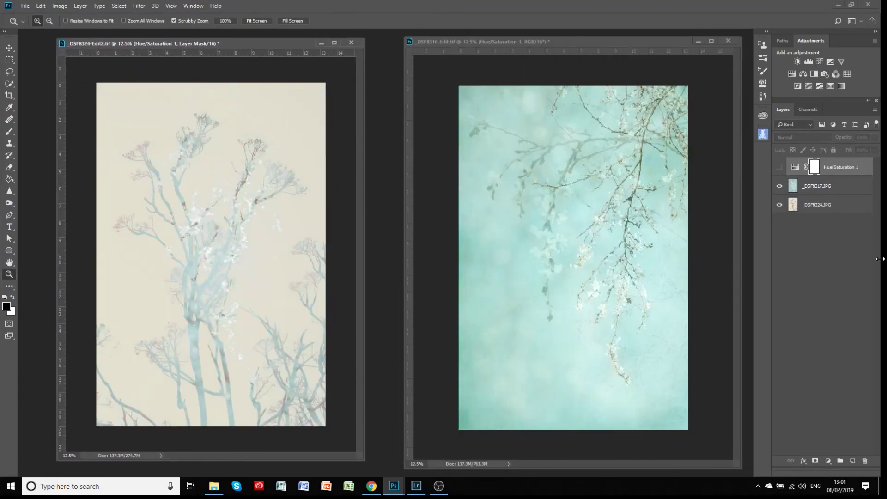
pyautogui.click(778, 167)
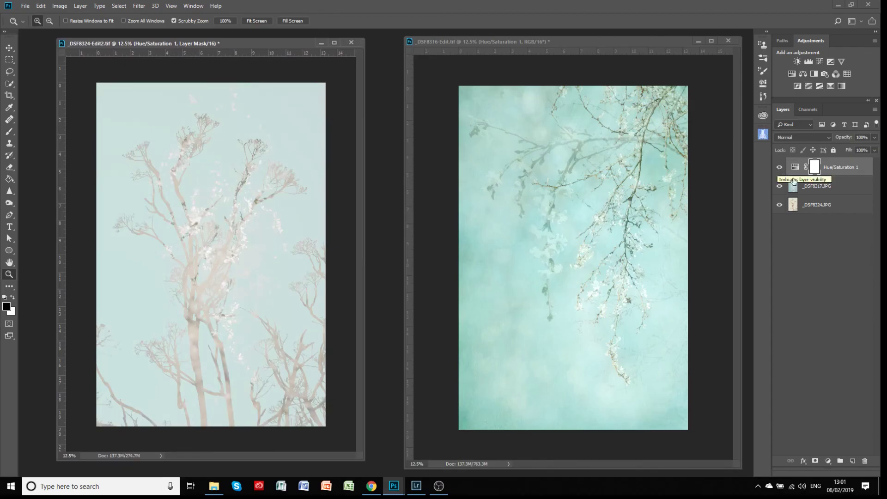
pyautogui.click(779, 169)
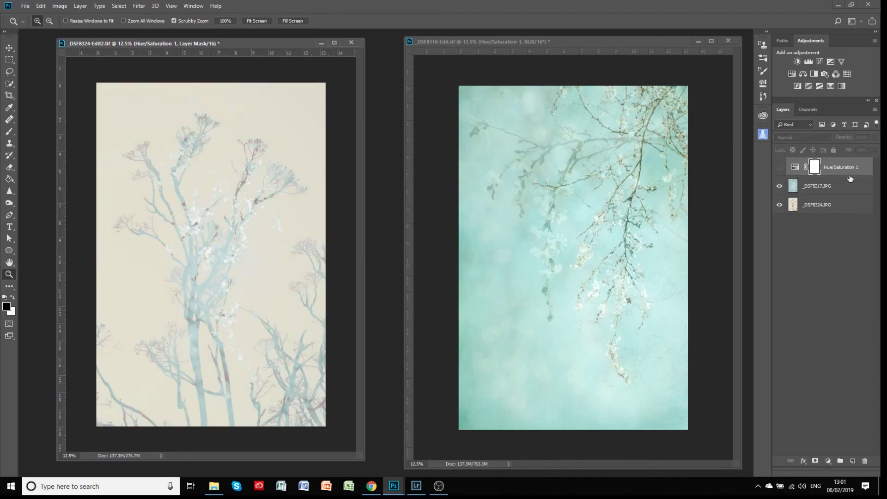